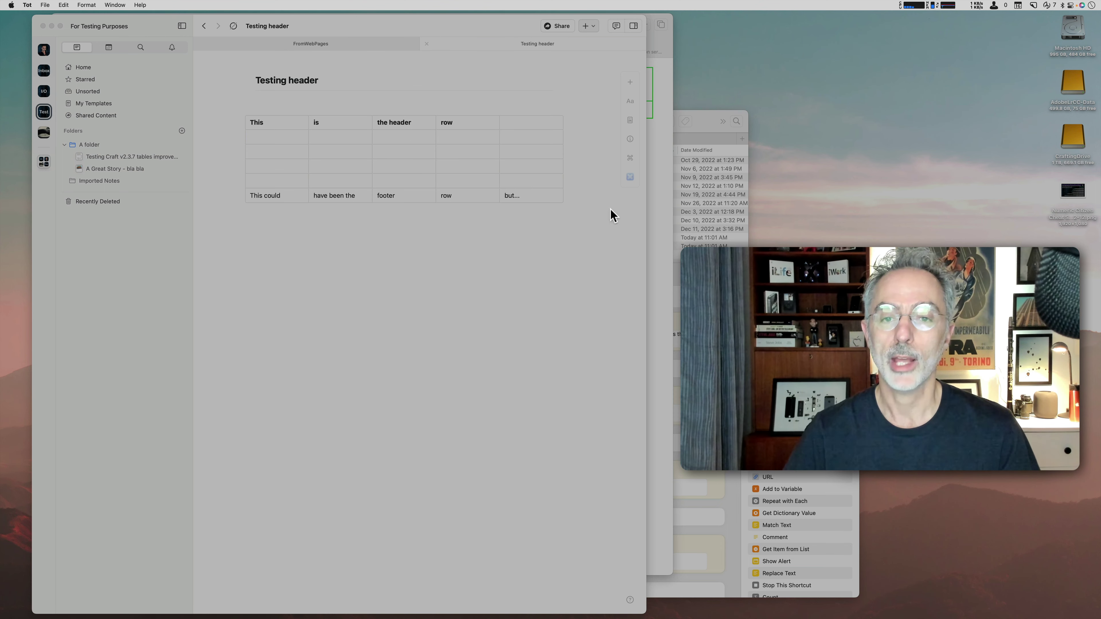
Turn the table's first row into a header row in the Aa Table Style panel.
click(240, 124)
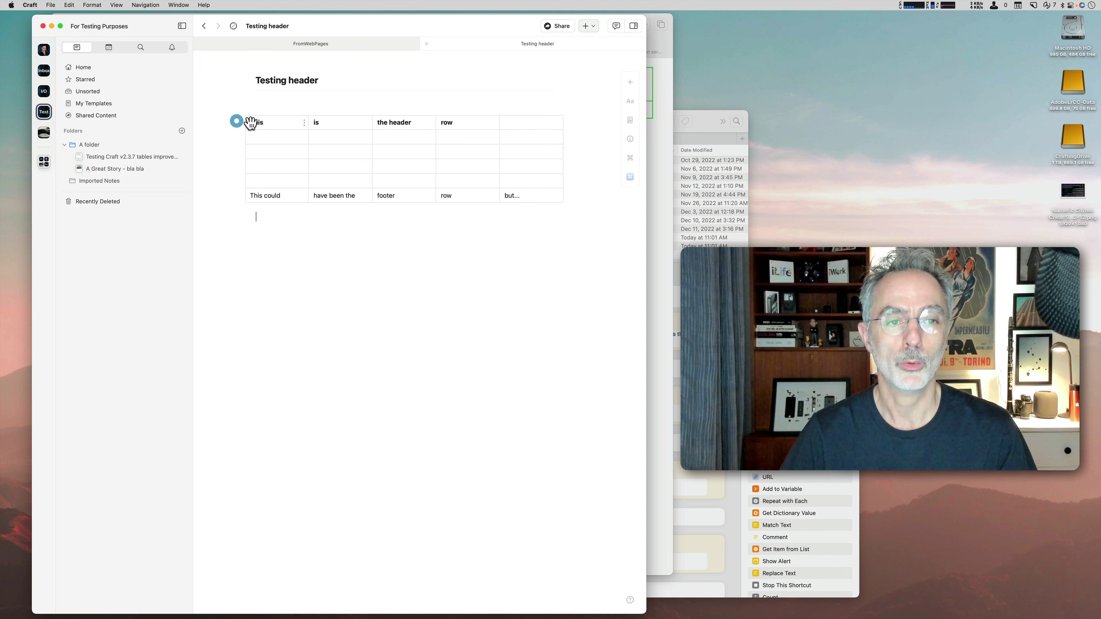
click(241, 124)
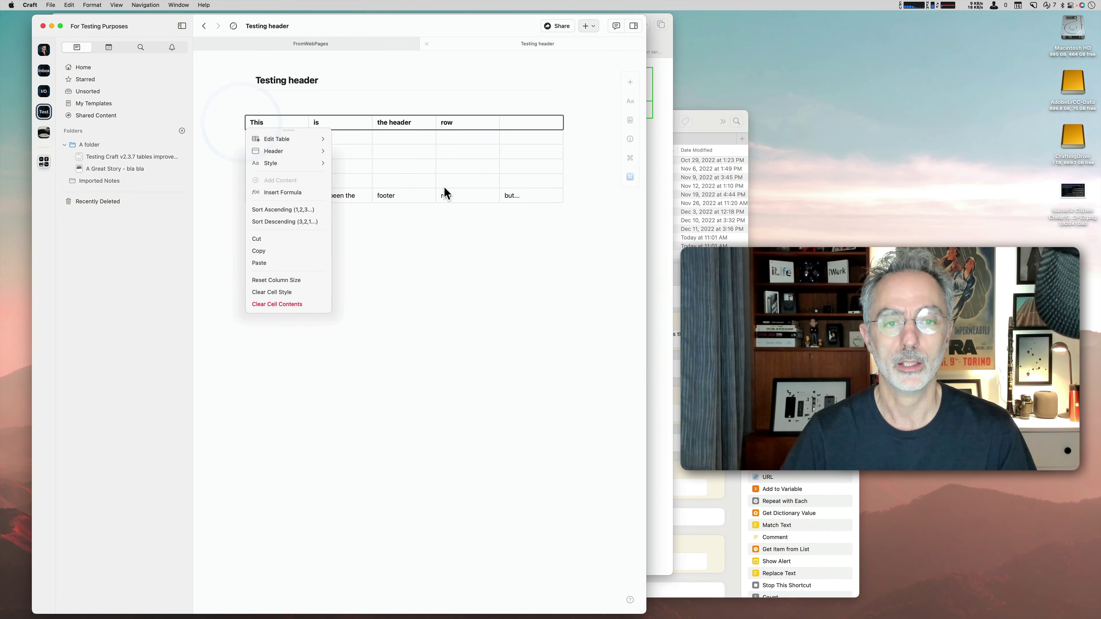
click(461, 142)
click(632, 102)
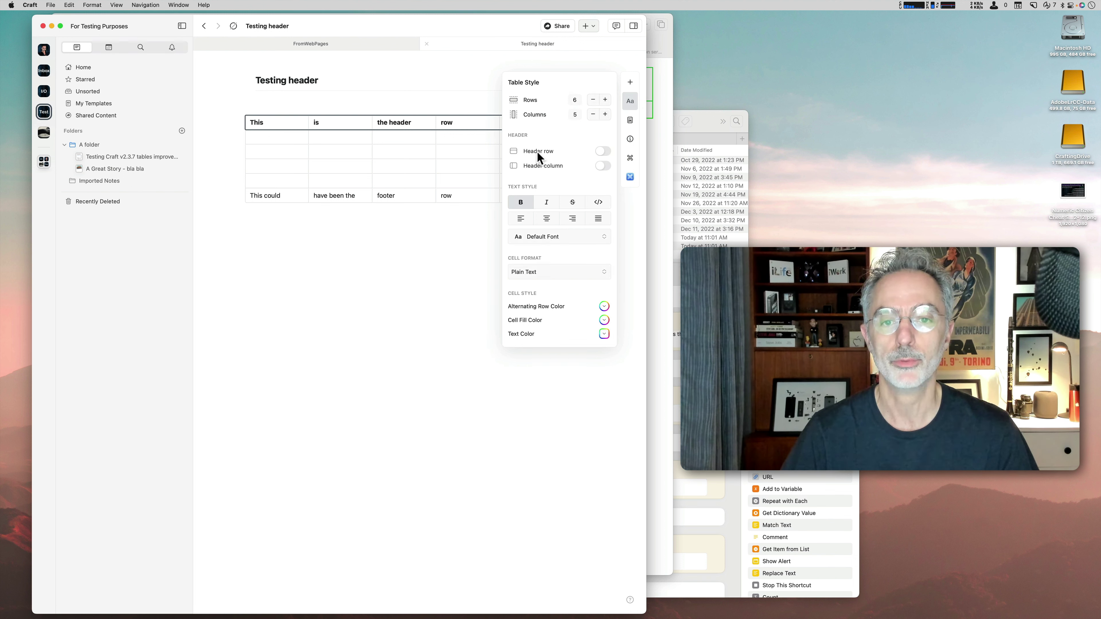
click(601, 150)
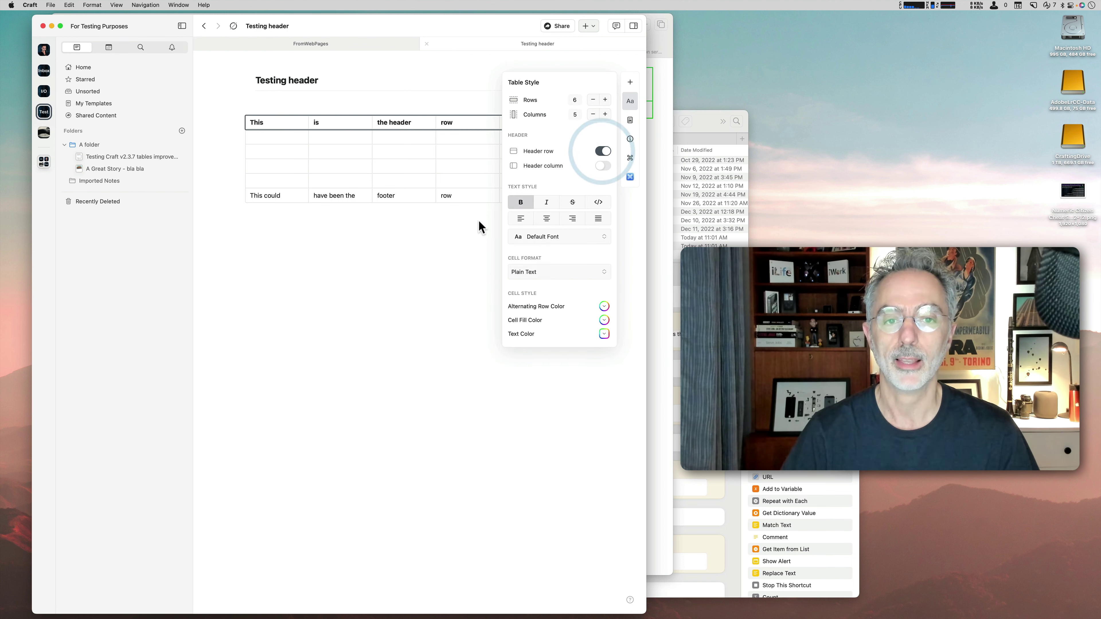
click(390, 269)
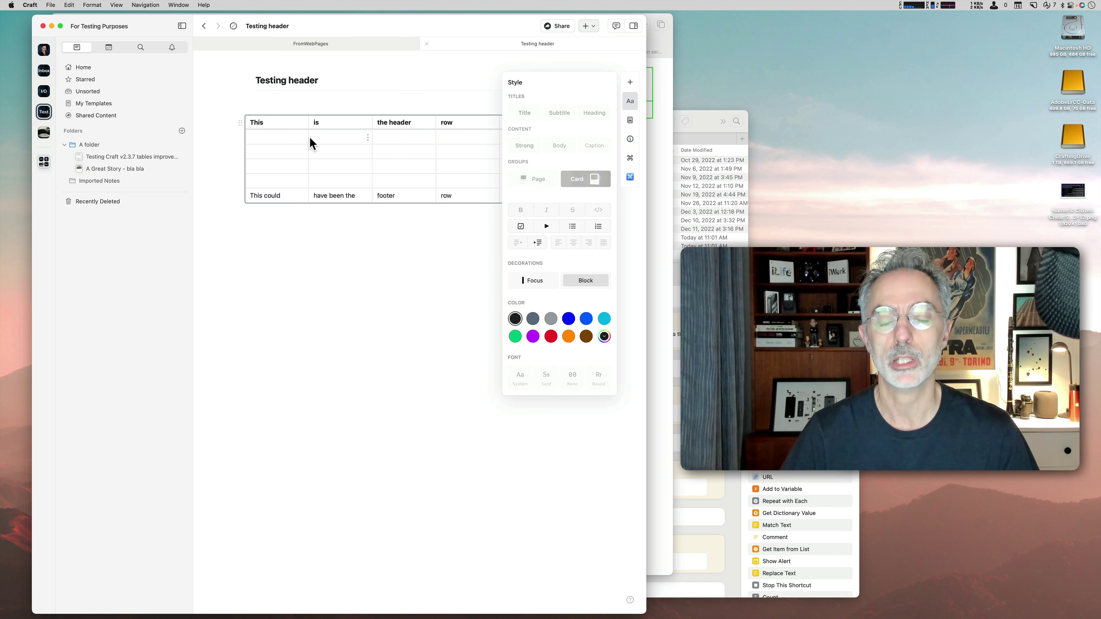
Make the table's first column a header column, then place the cursor on the empty line below.
click(439, 153)
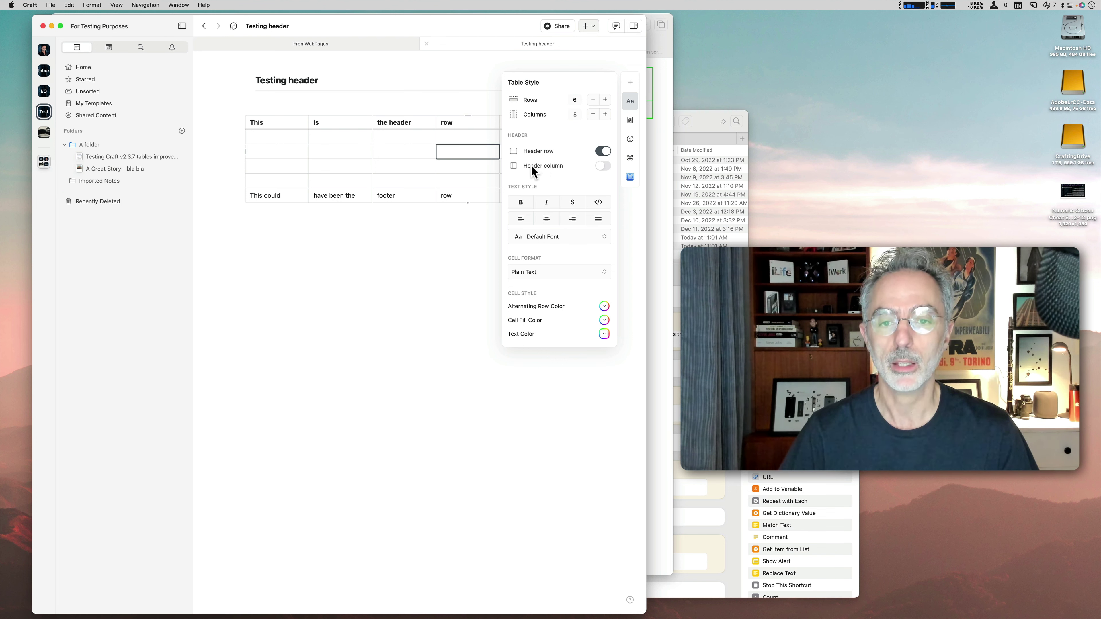
click(603, 167)
click(373, 236)
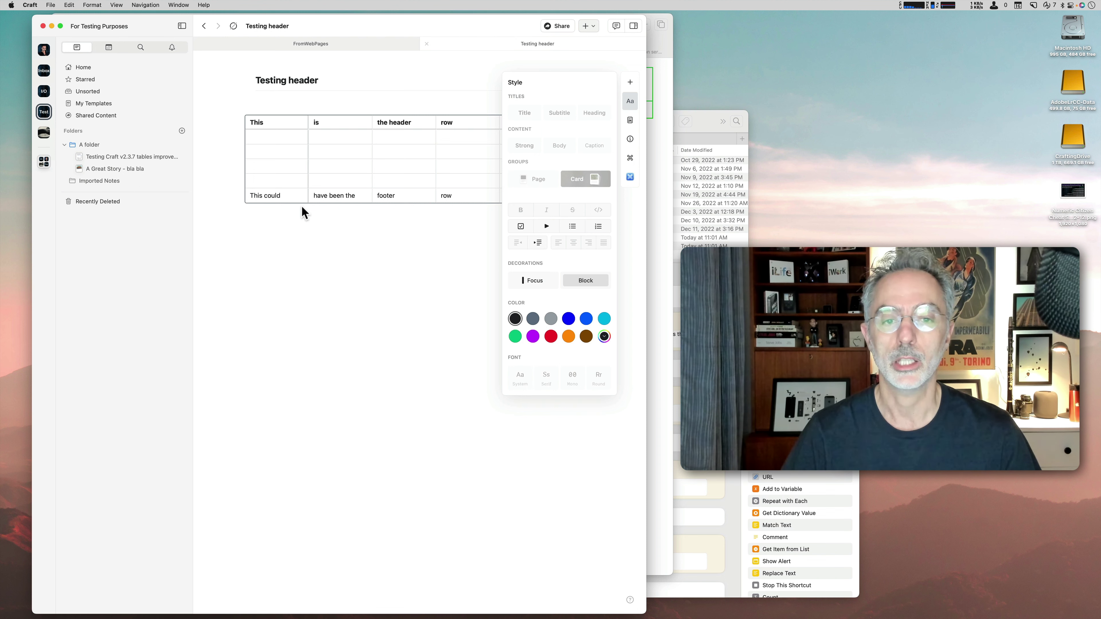
click(302, 221)
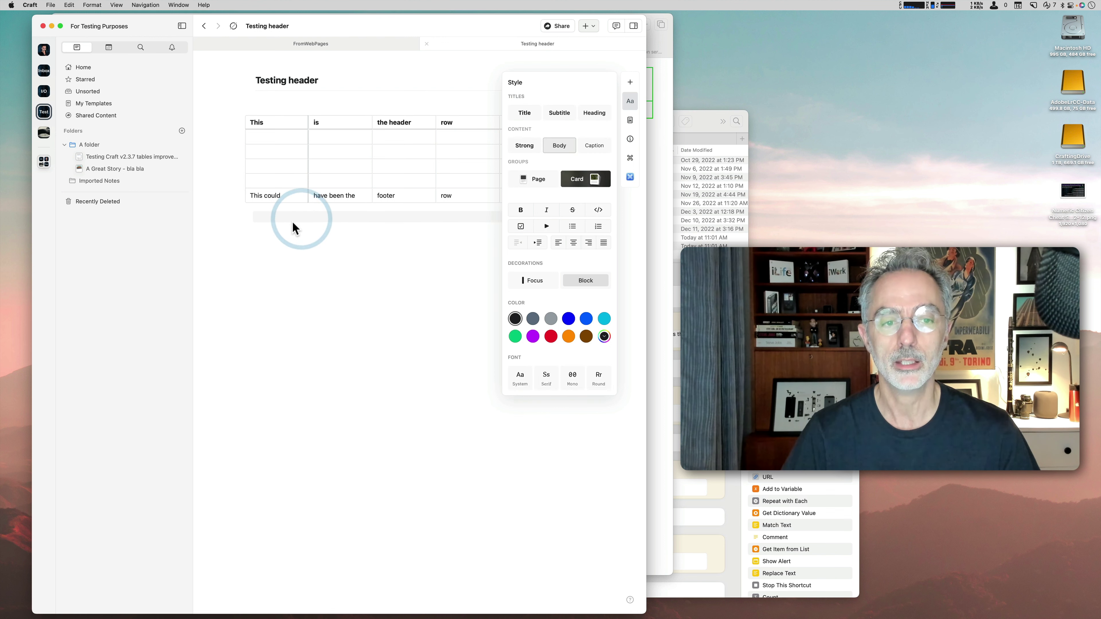
click(289, 225)
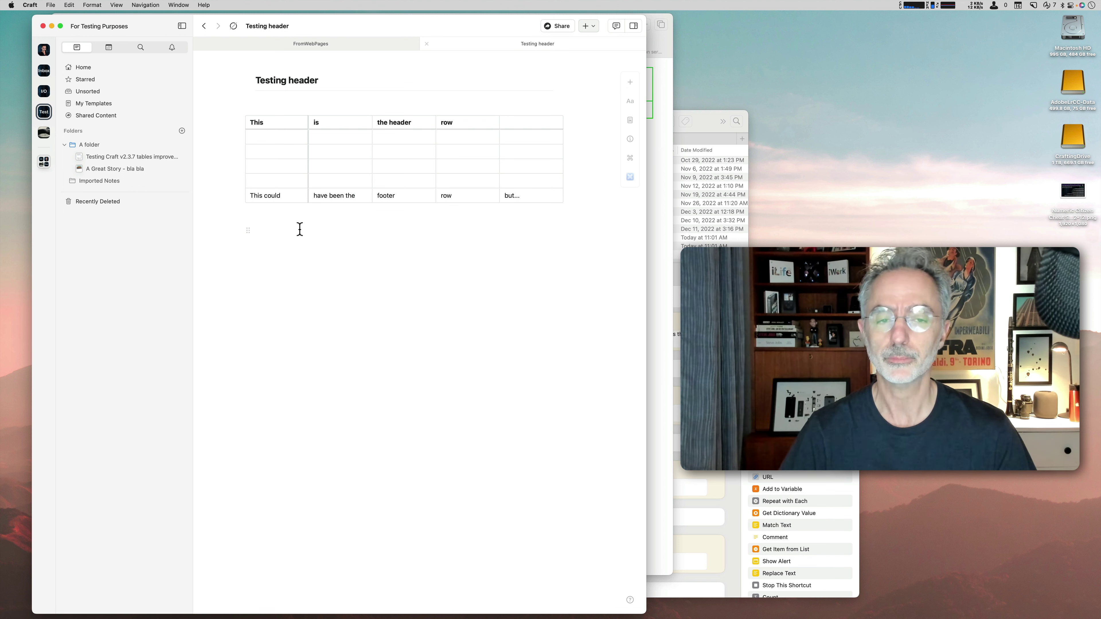
Call up the Assistant with / and check its usage: 80 used, 920 of 1000 left, then close it.
text(/)
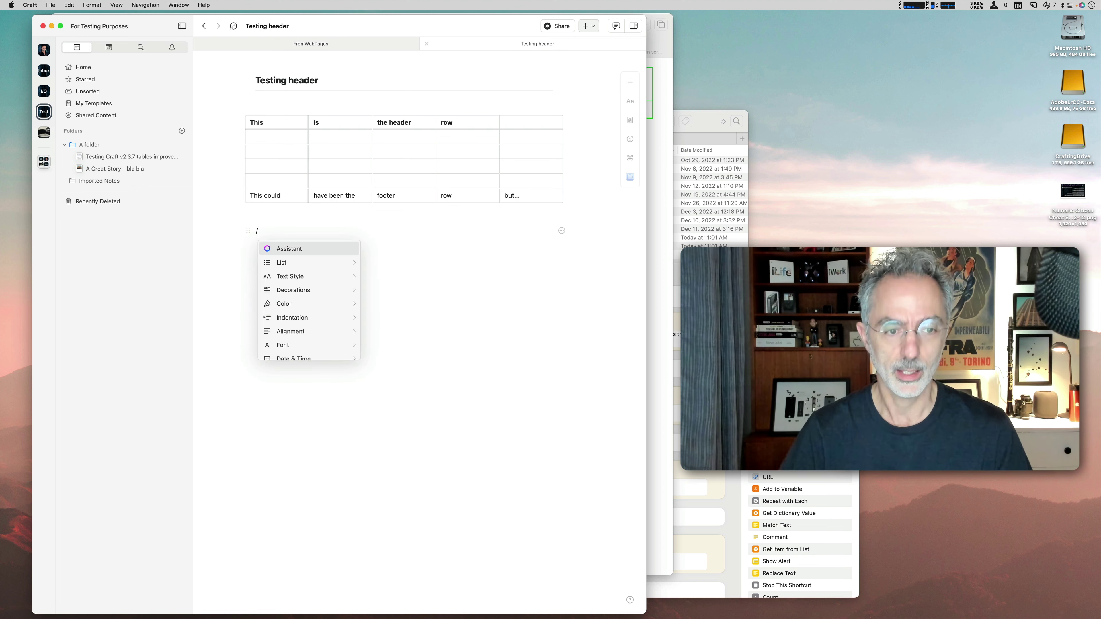
key(Return)
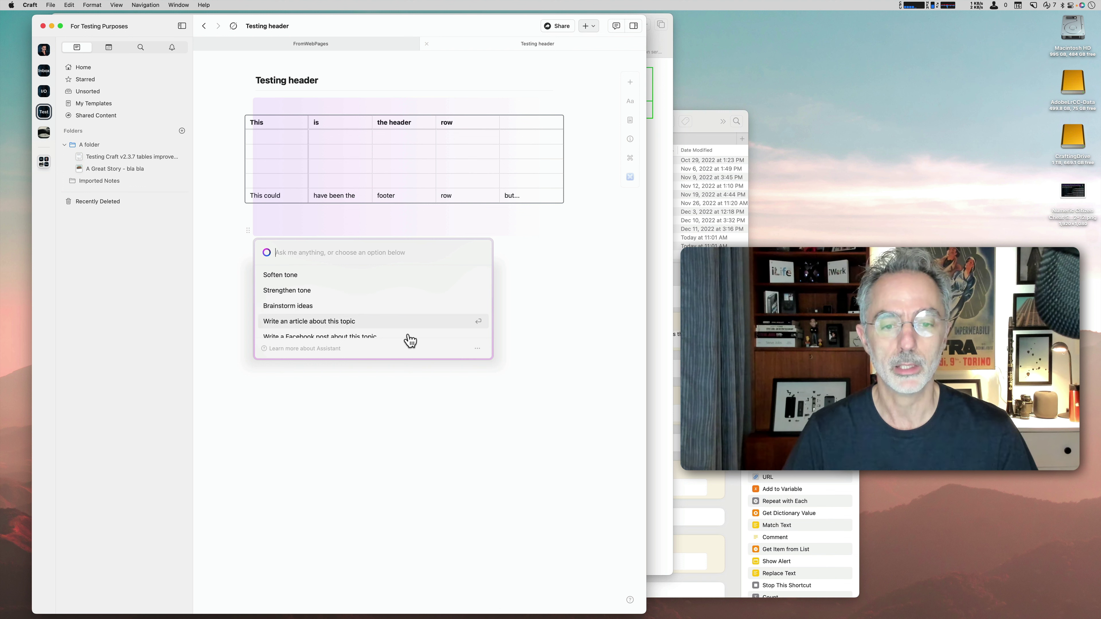
click(479, 350)
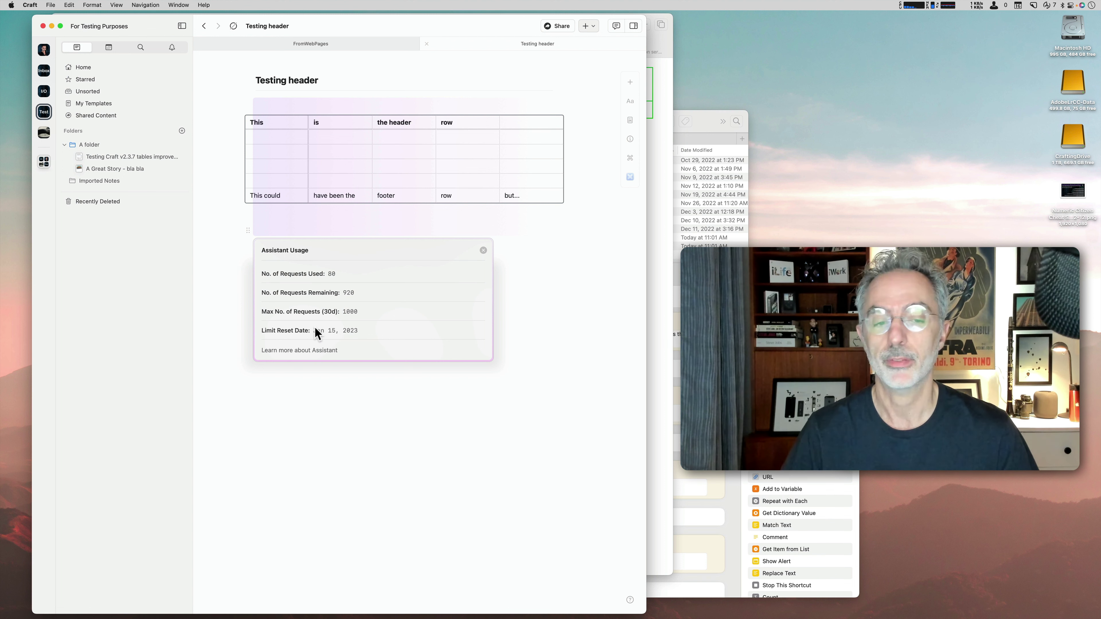
click(484, 250)
click(515, 263)
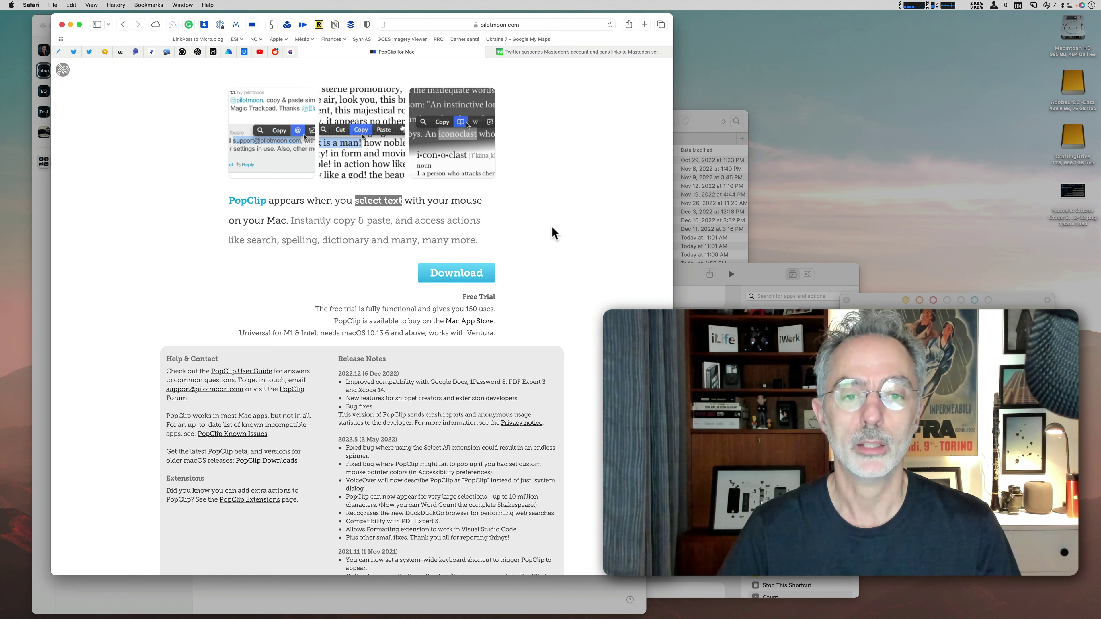
click(536, 212)
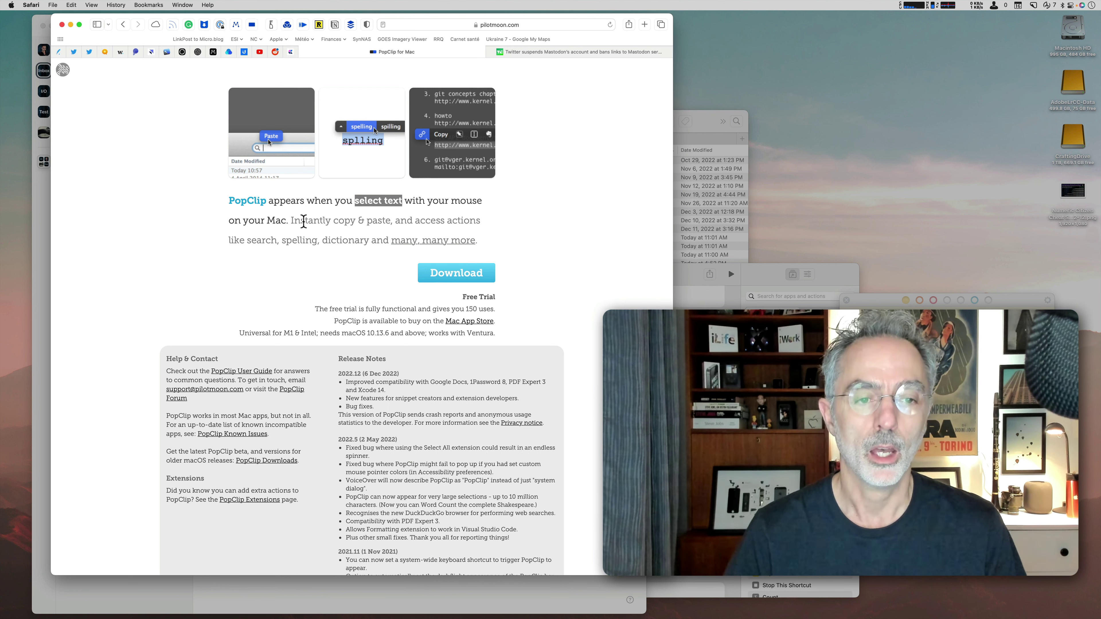
double_click(303, 221)
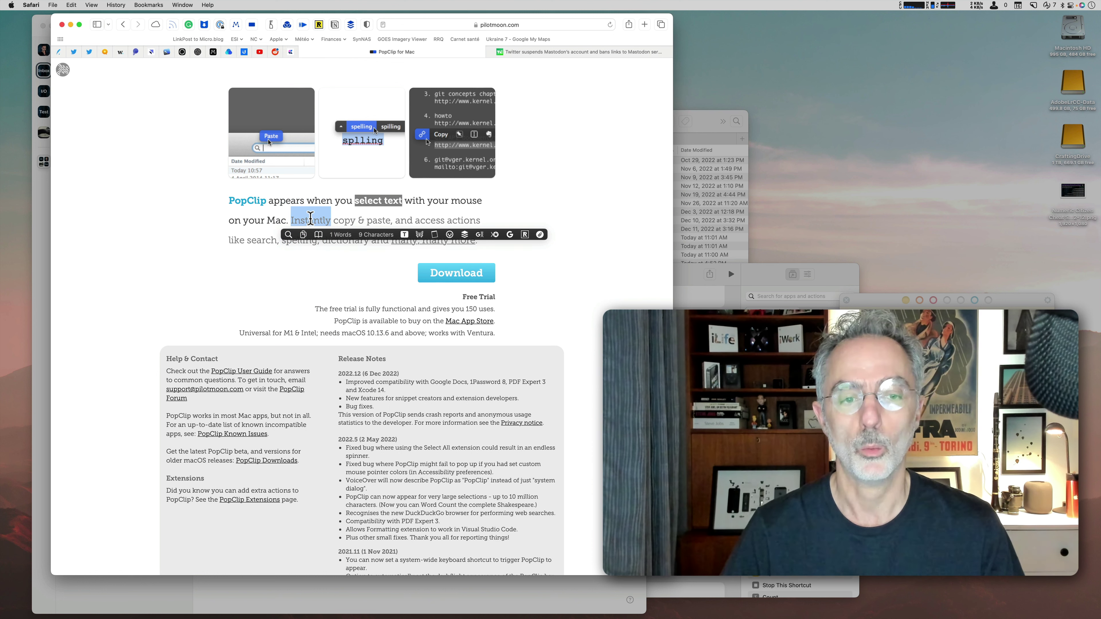
click(301, 219)
mouse_move(290, 220)
mouse_down()
mouse_move(495, 242)
mouse_move(384, 238)
mouse_move(292, 217)
mouse_up()
click(487, 230)
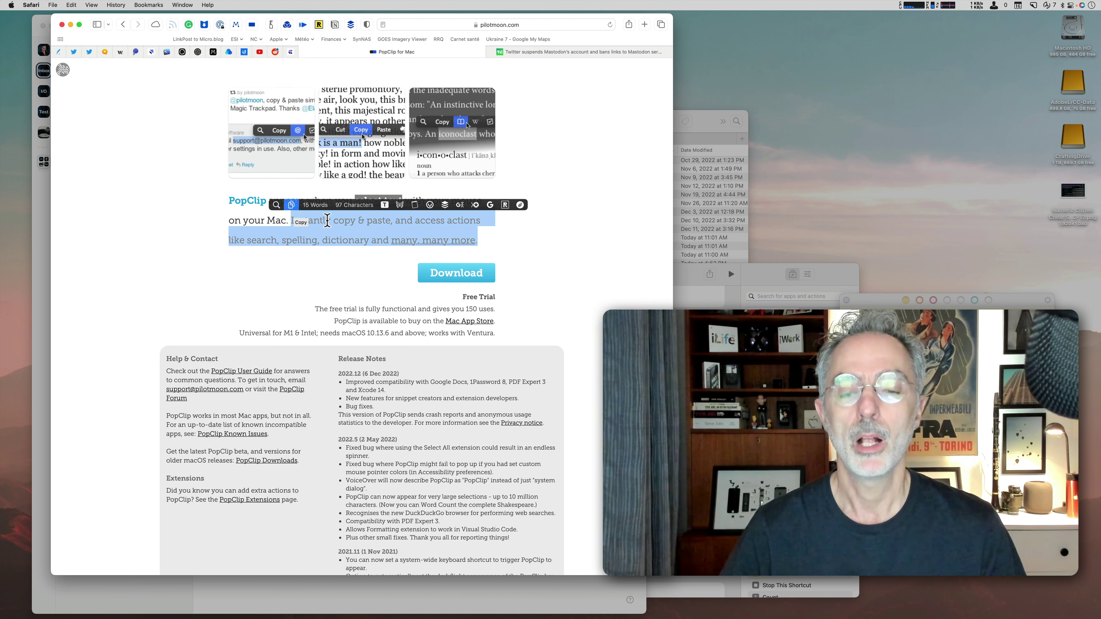
click(534, 229)
mouse_move(710, 6)
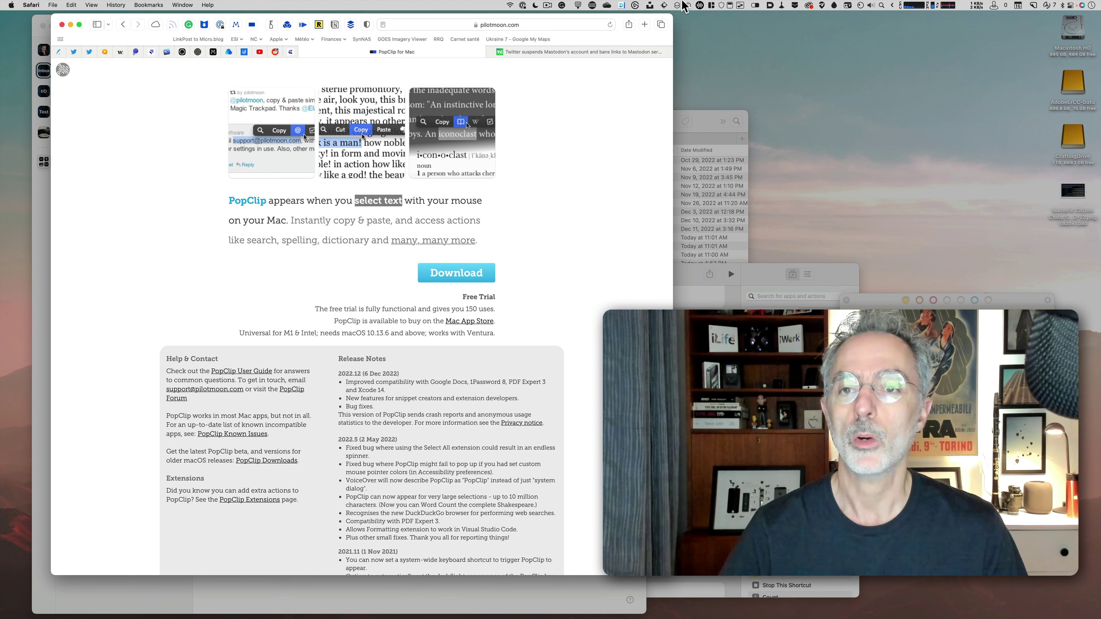
click(756, 5)
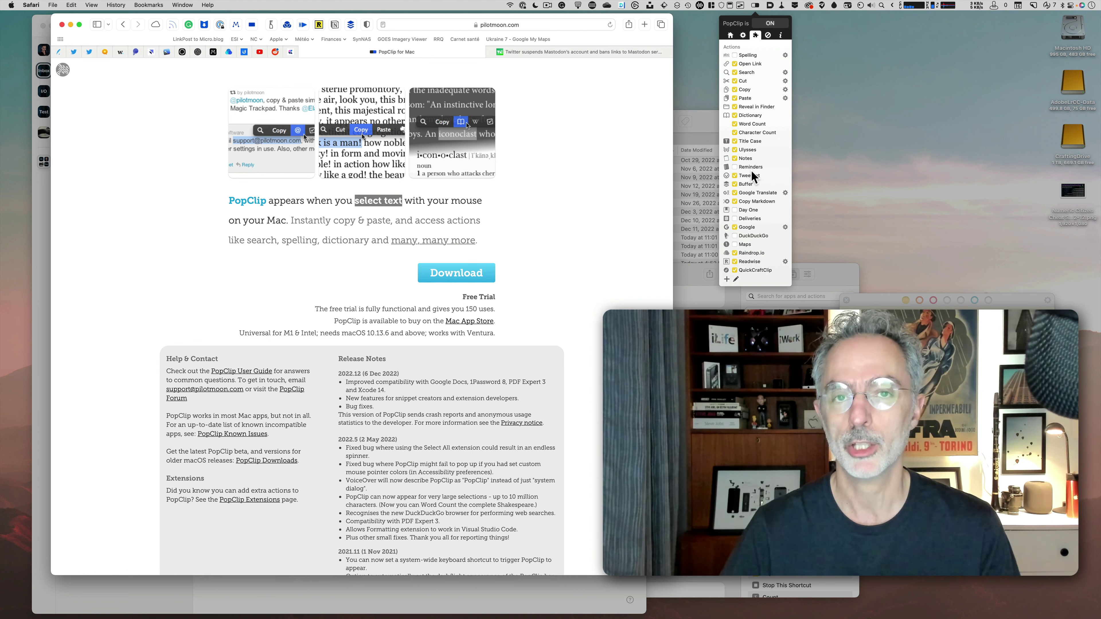
click(613, 171)
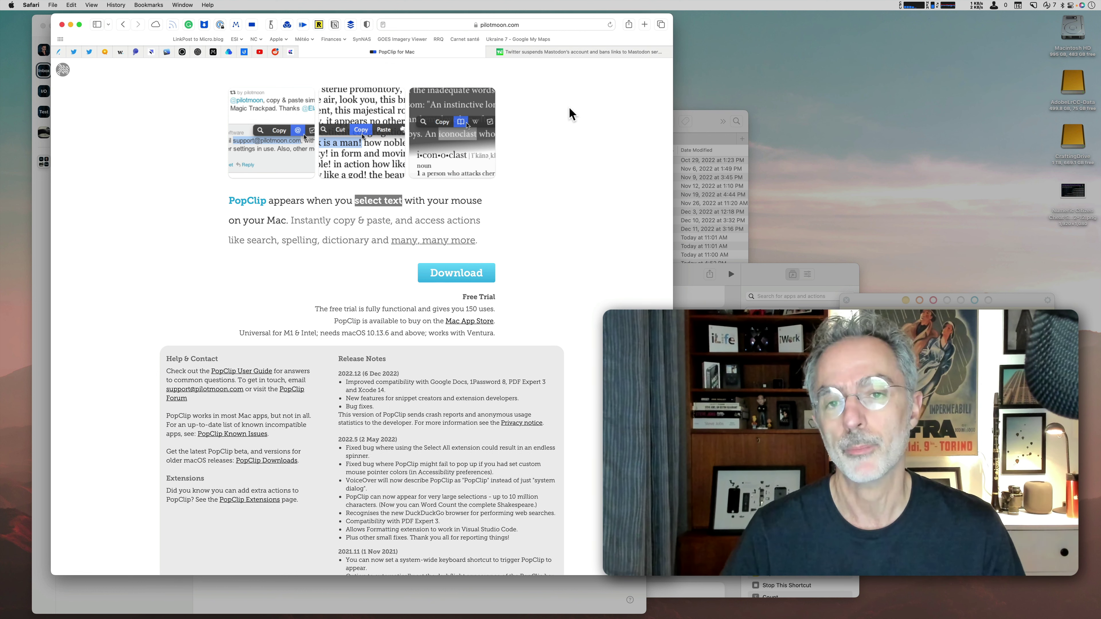
Send the TechCrunch Twitter–Mastodon article's first paragraph to Craft with QuickCraftClip.
click(569, 51)
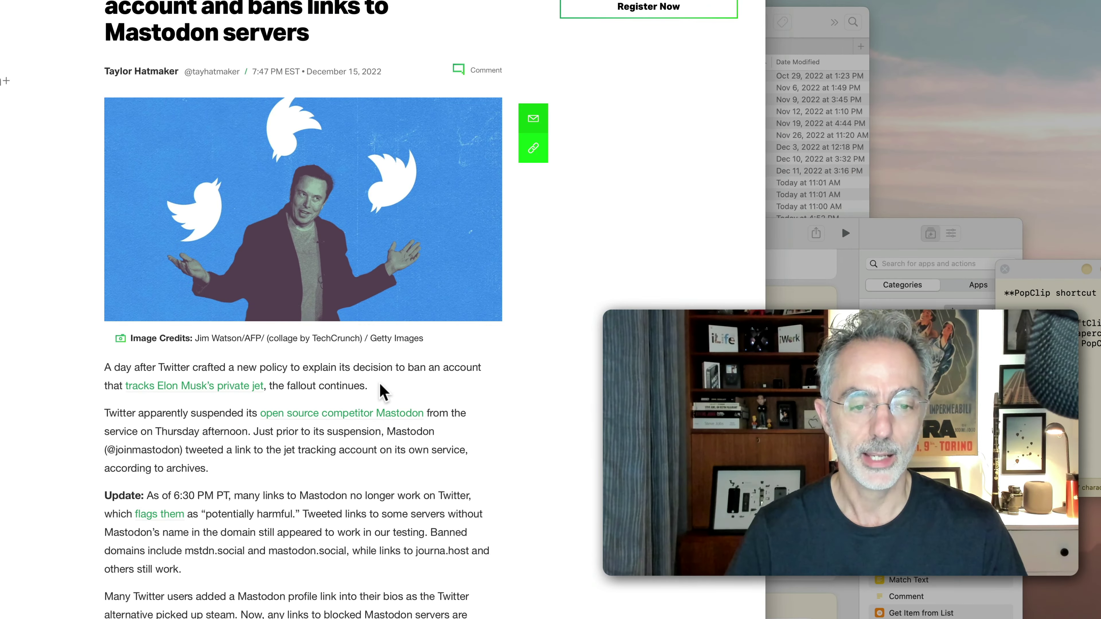
drag(380, 384, 94, 369)
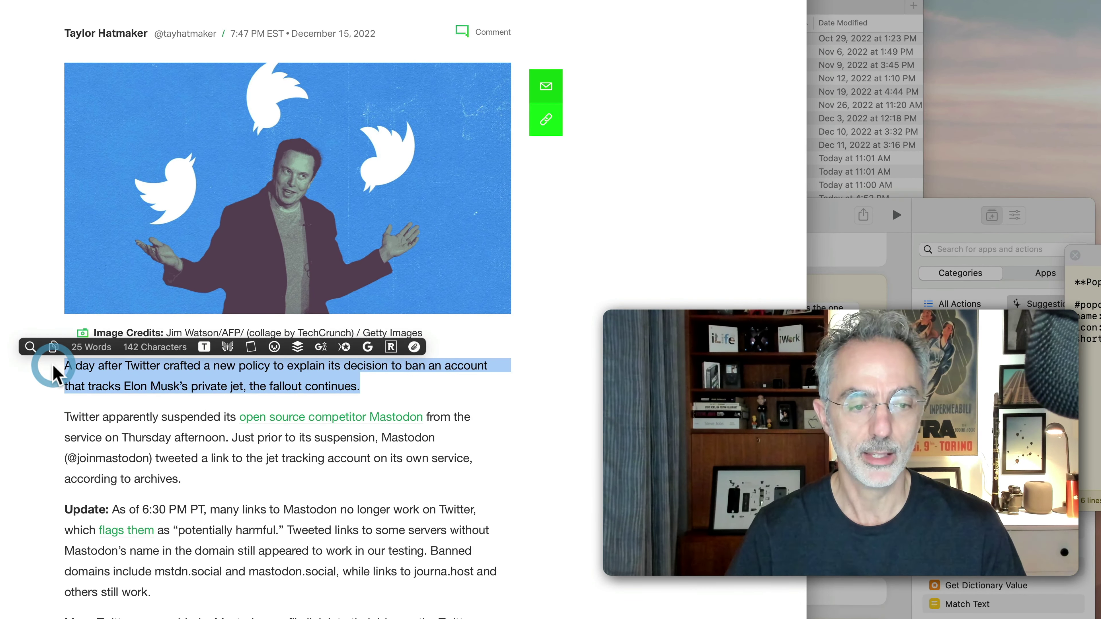
click(414, 348)
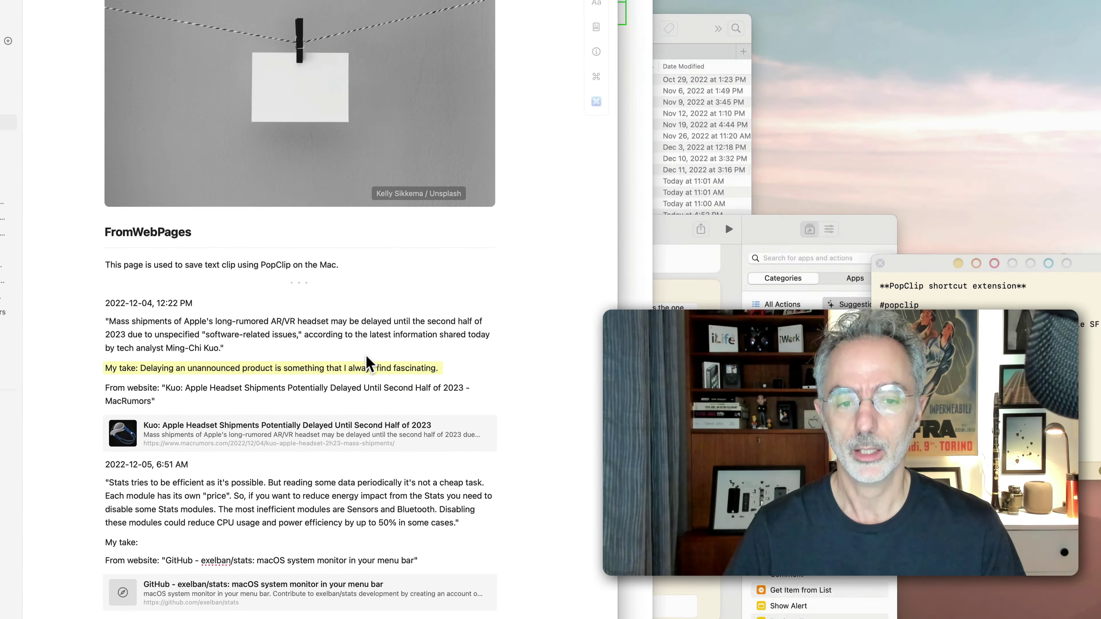
scroll(308, 241, down, 5)
scroll(286, 397, down, 2)
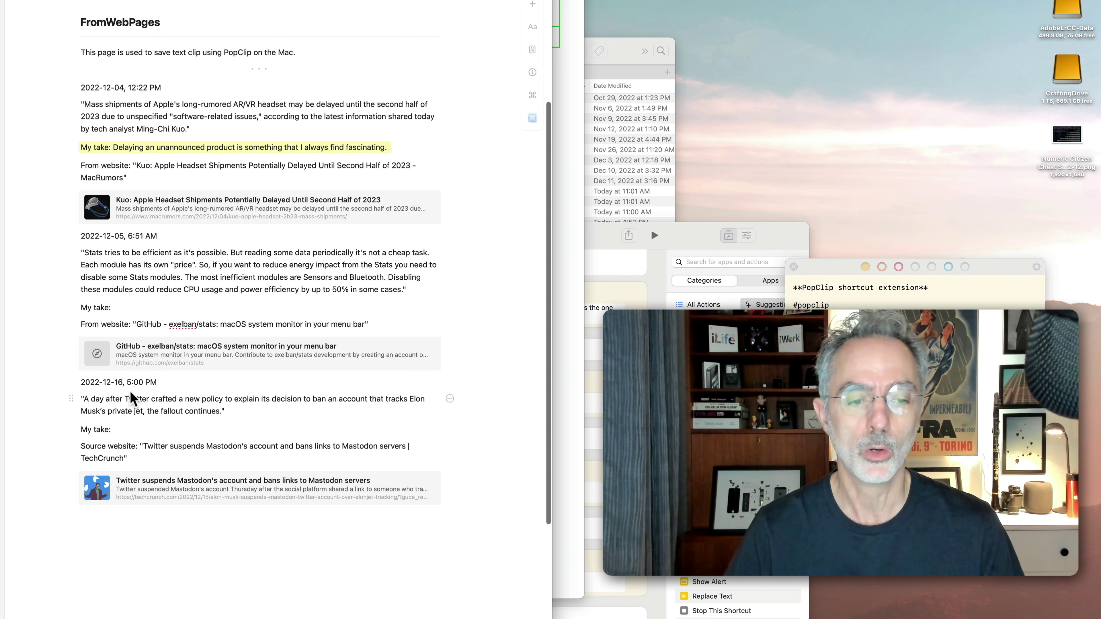
click(115, 382)
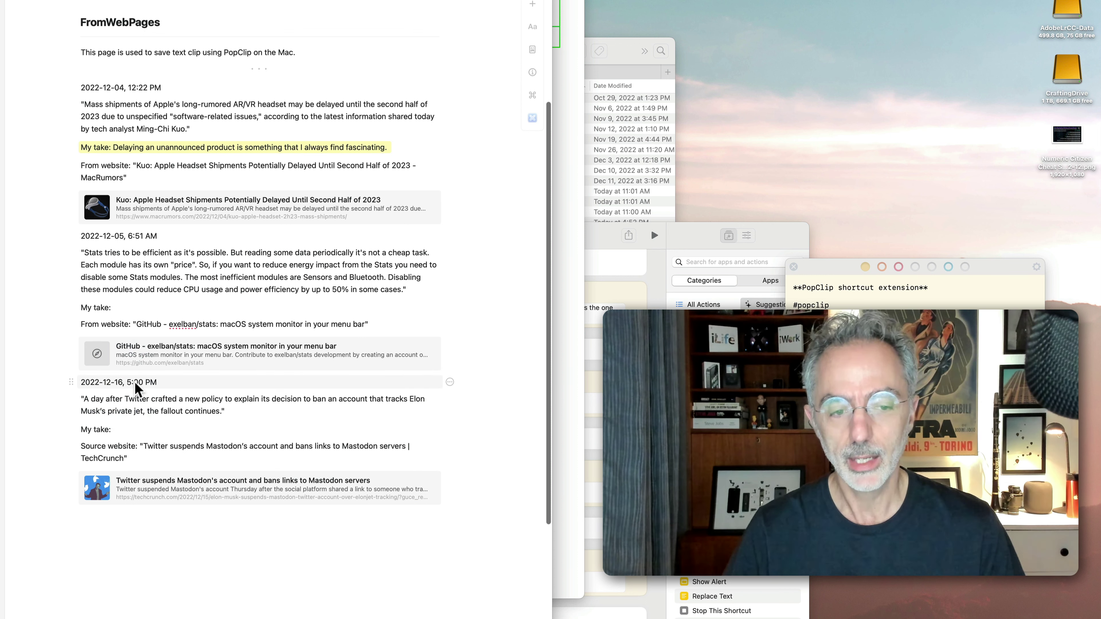
click(92, 399)
drag(85, 401, 220, 410)
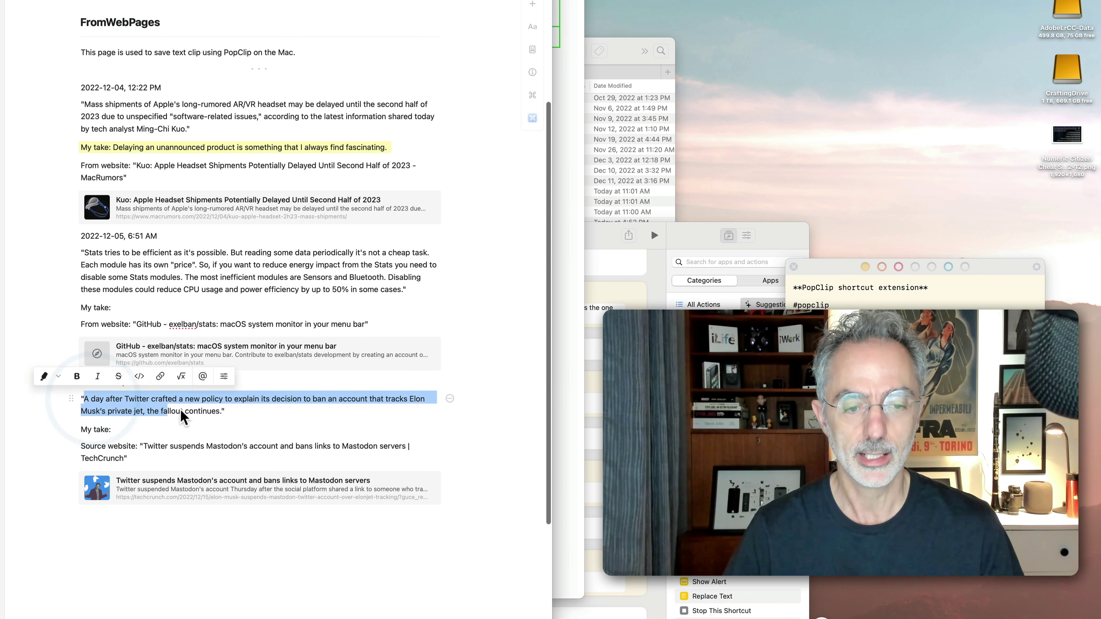
click(140, 429)
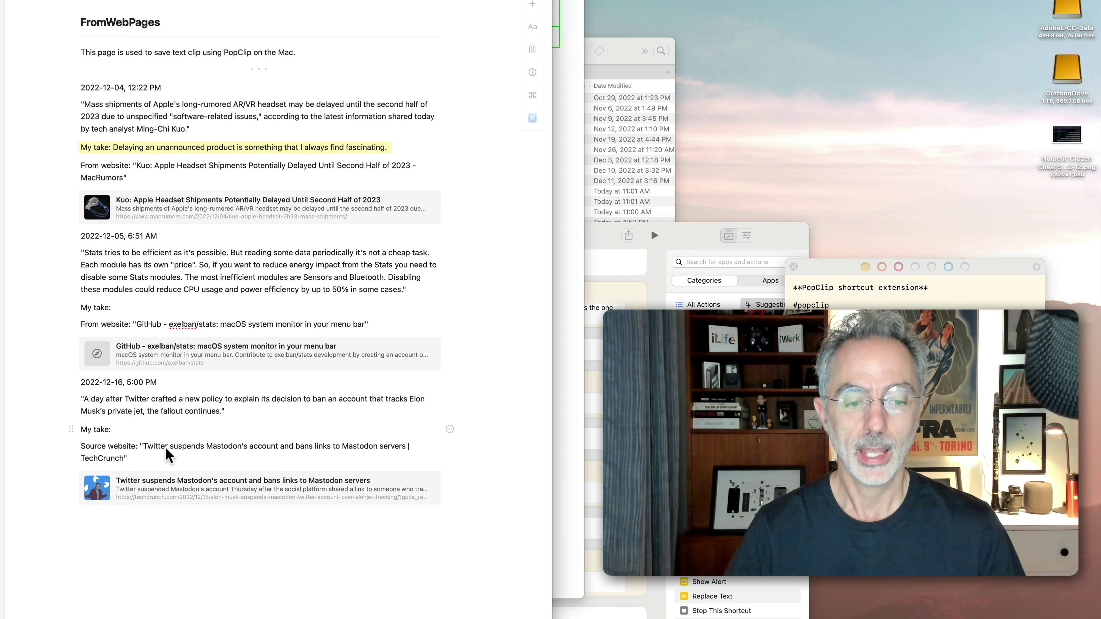
click(147, 445)
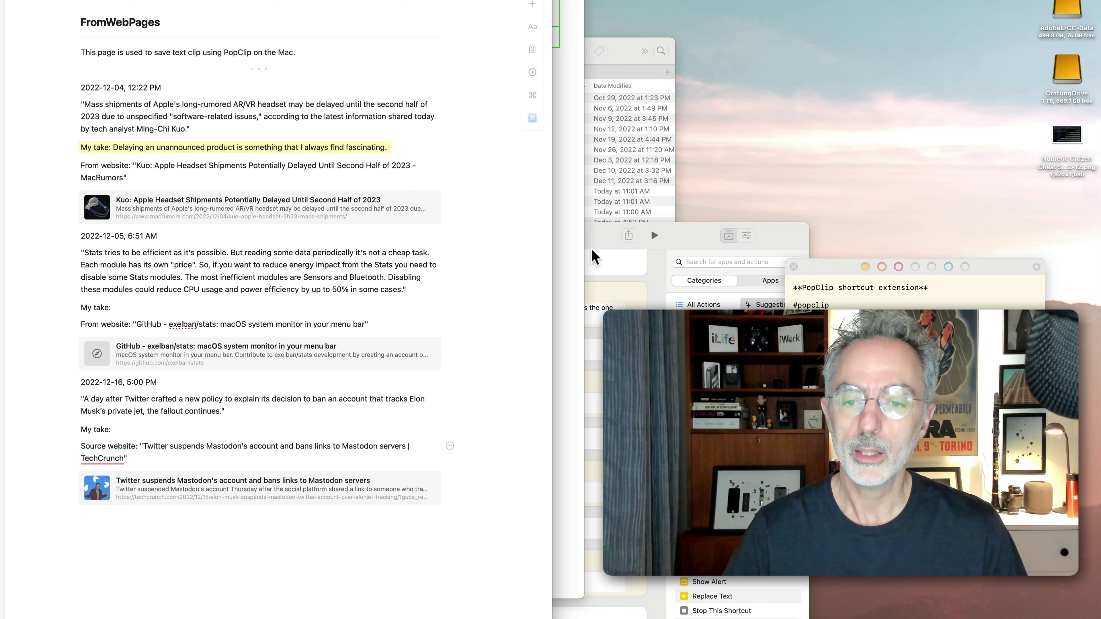
Review the PopClip to Craft shortcut's actions, from the date through adding text to FromWebPages.
click(582, 247)
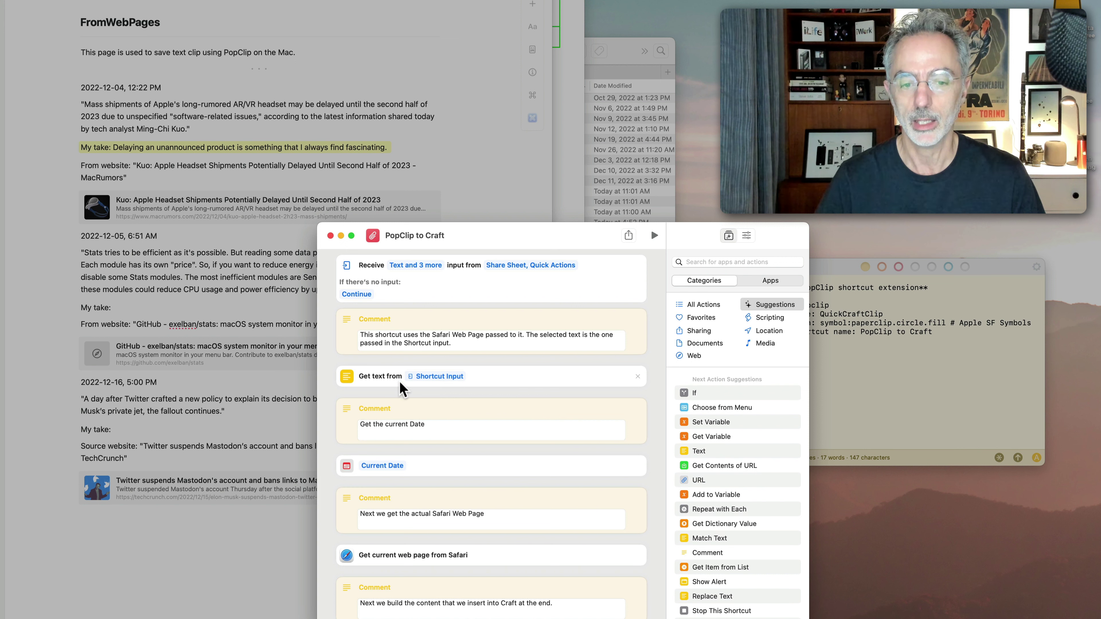
scroll(399, 429, down, 2)
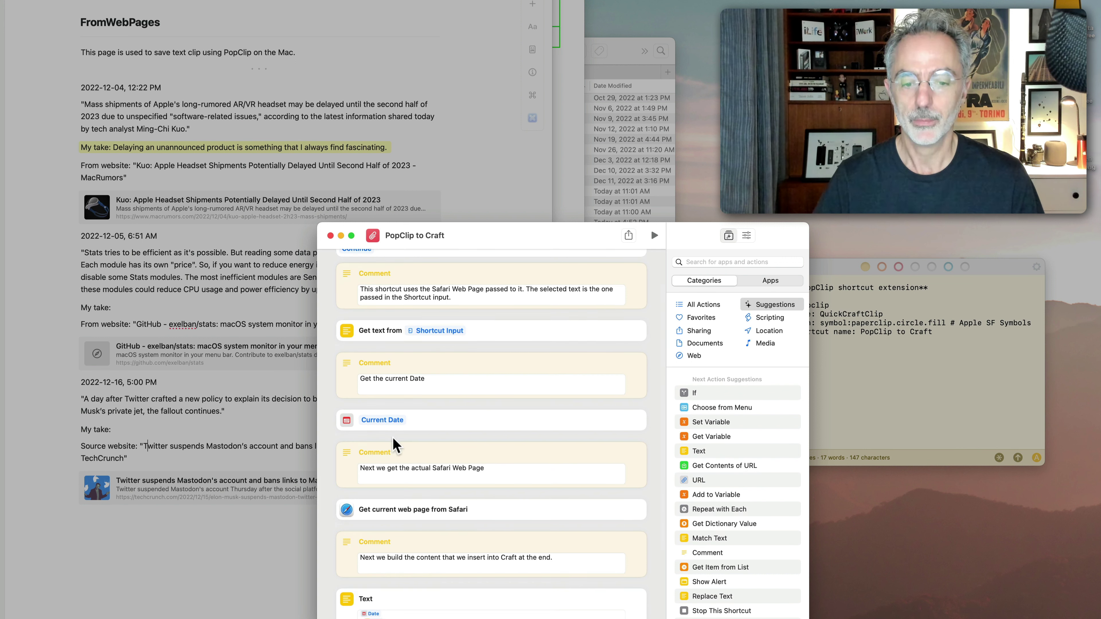
scroll(395, 439, down, 2)
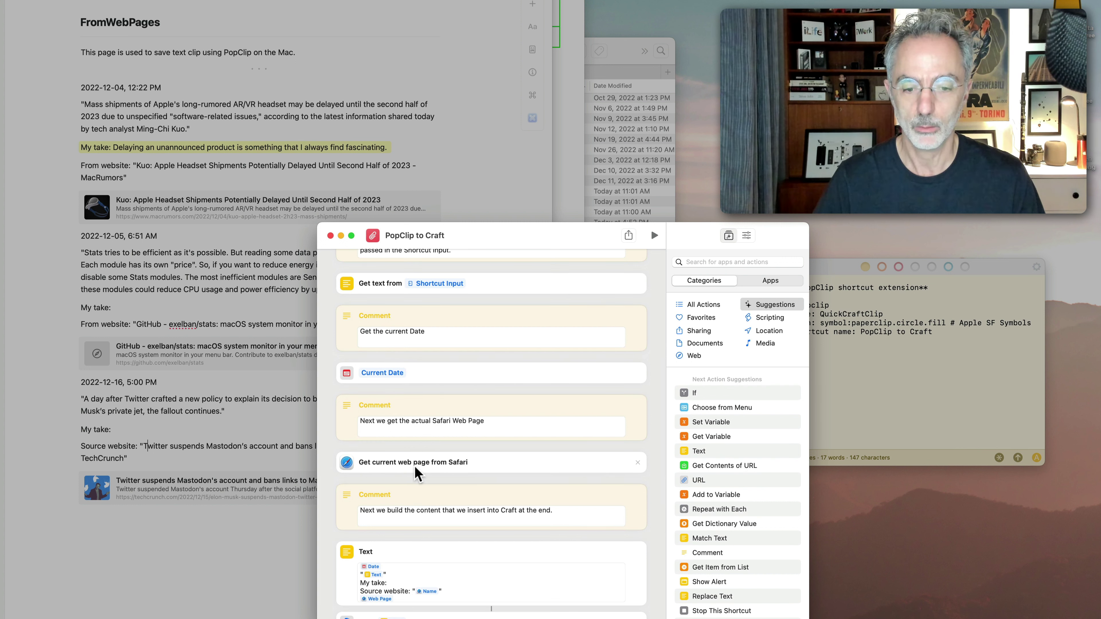
scroll(427, 478, down, 2)
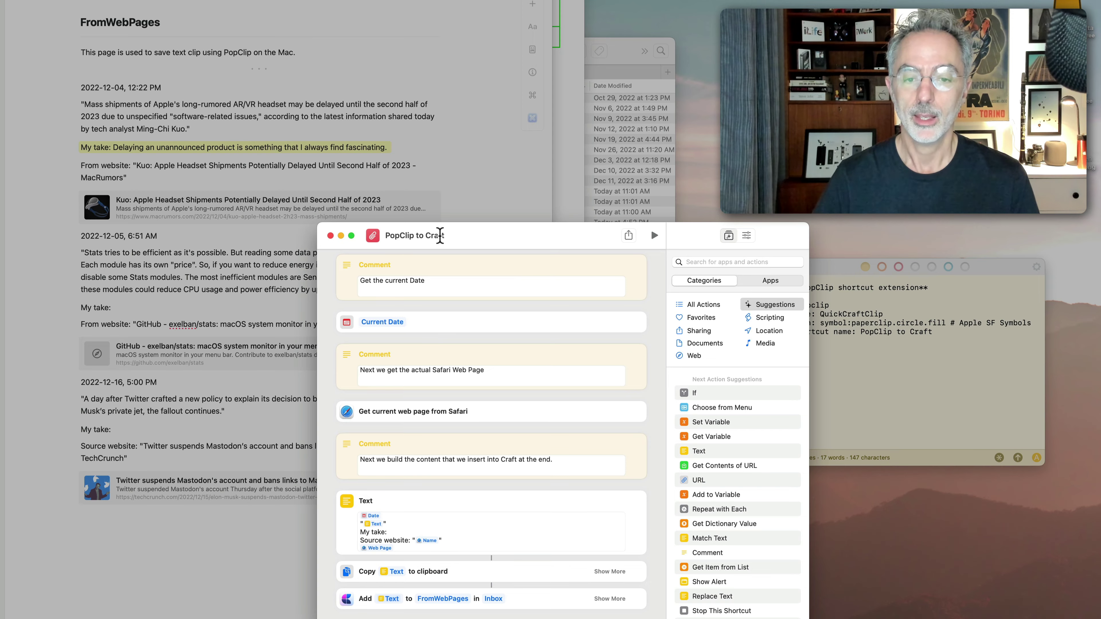
Select the four #popclip extension lines in the Tot note to show PopClip's Install Extension, without installing.
click(863, 384)
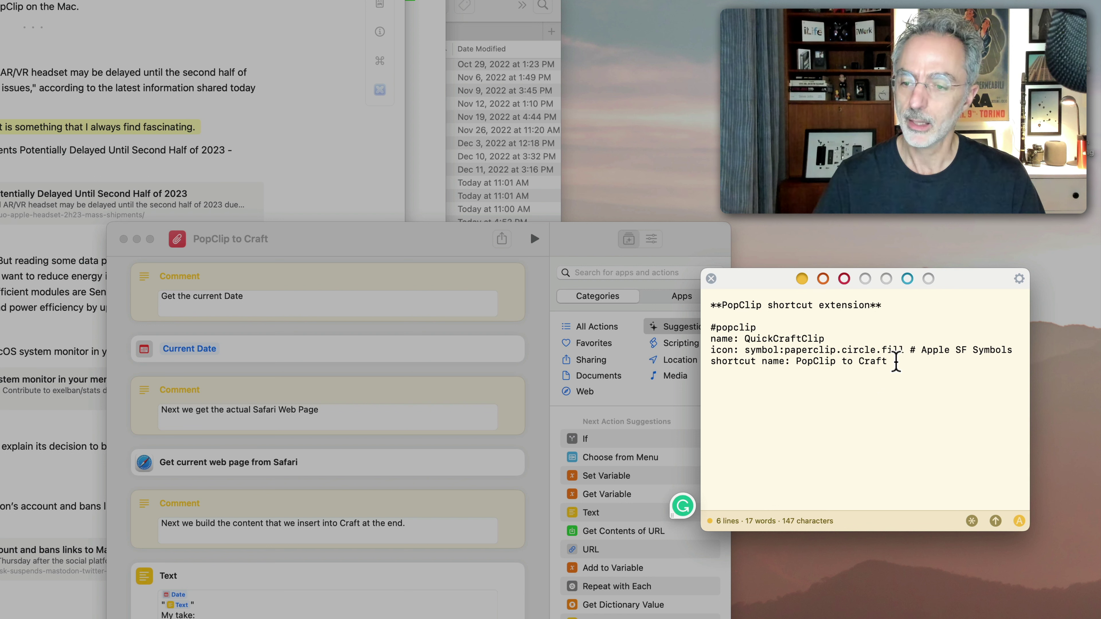
drag(895, 362, 712, 328)
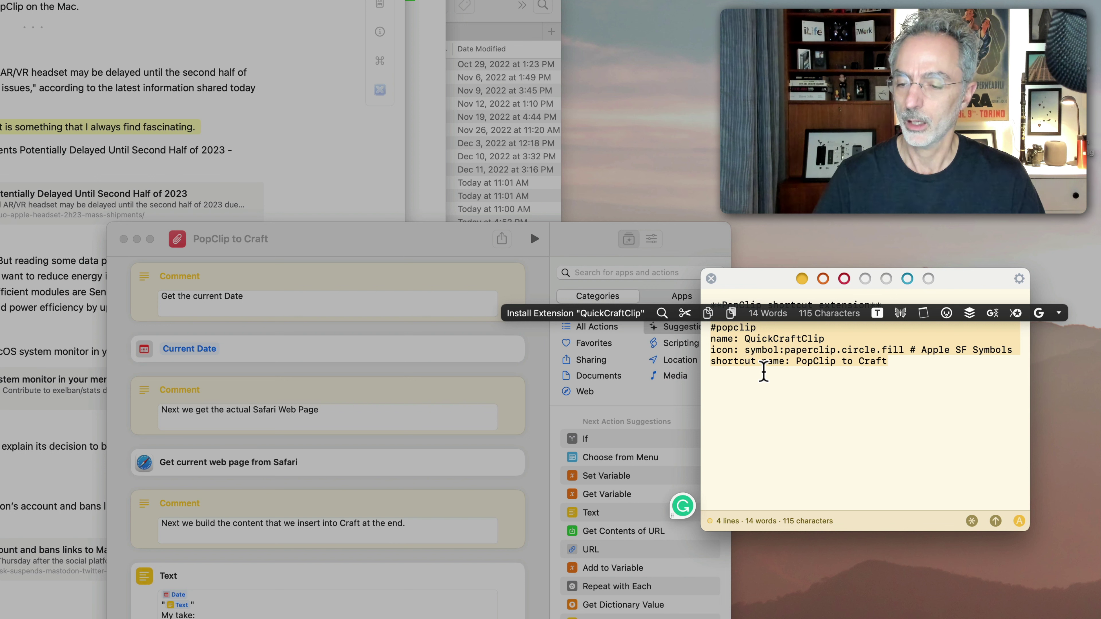
click(774, 389)
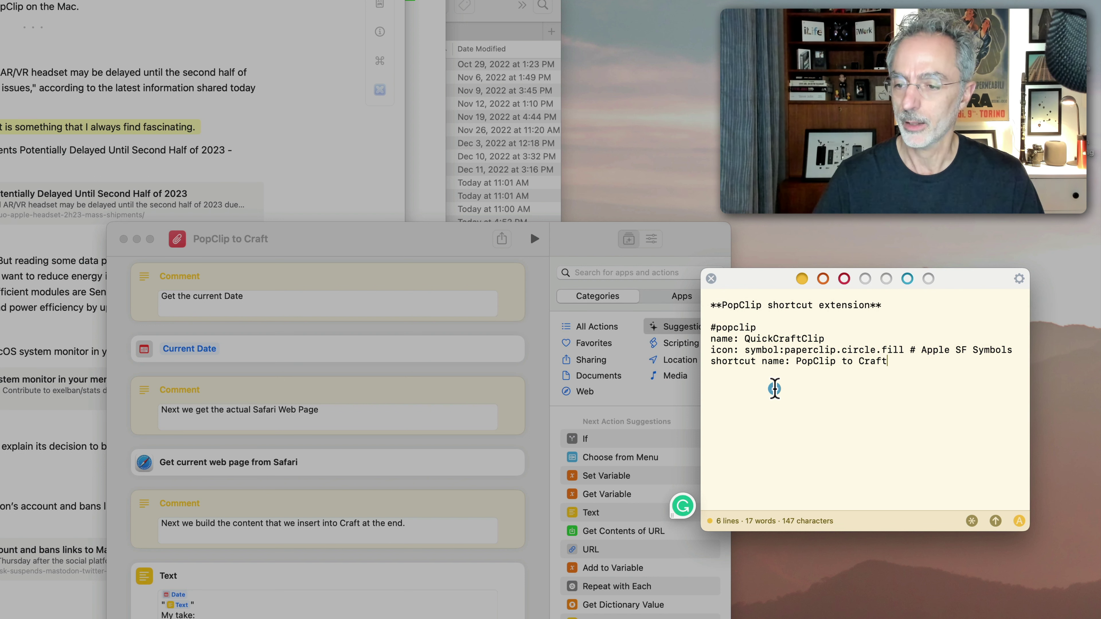
drag(880, 360, 707, 331)
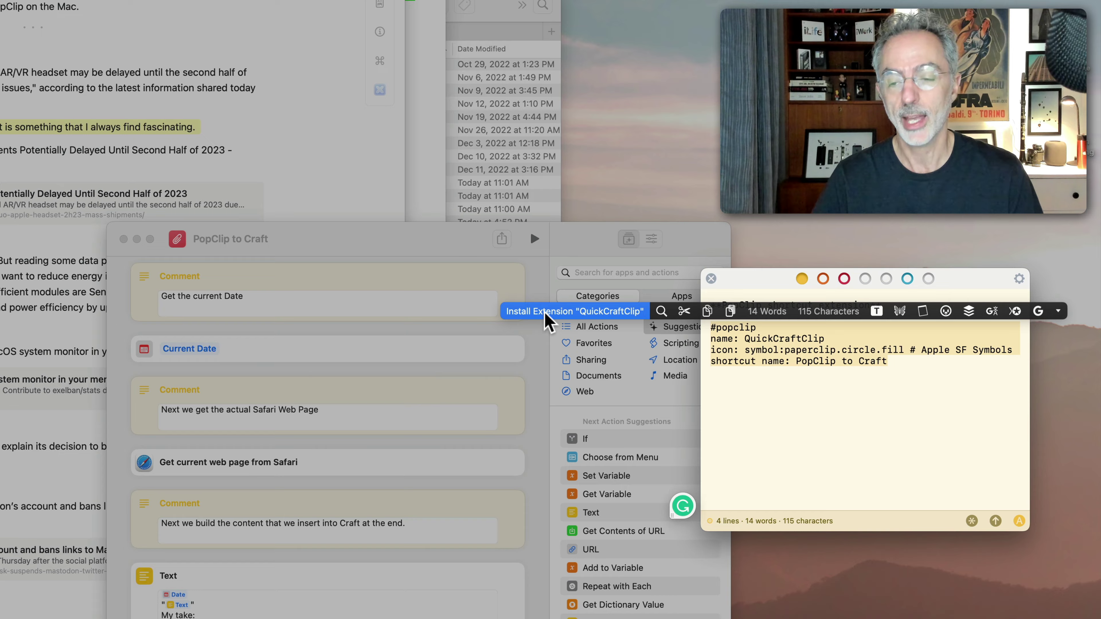
click(875, 394)
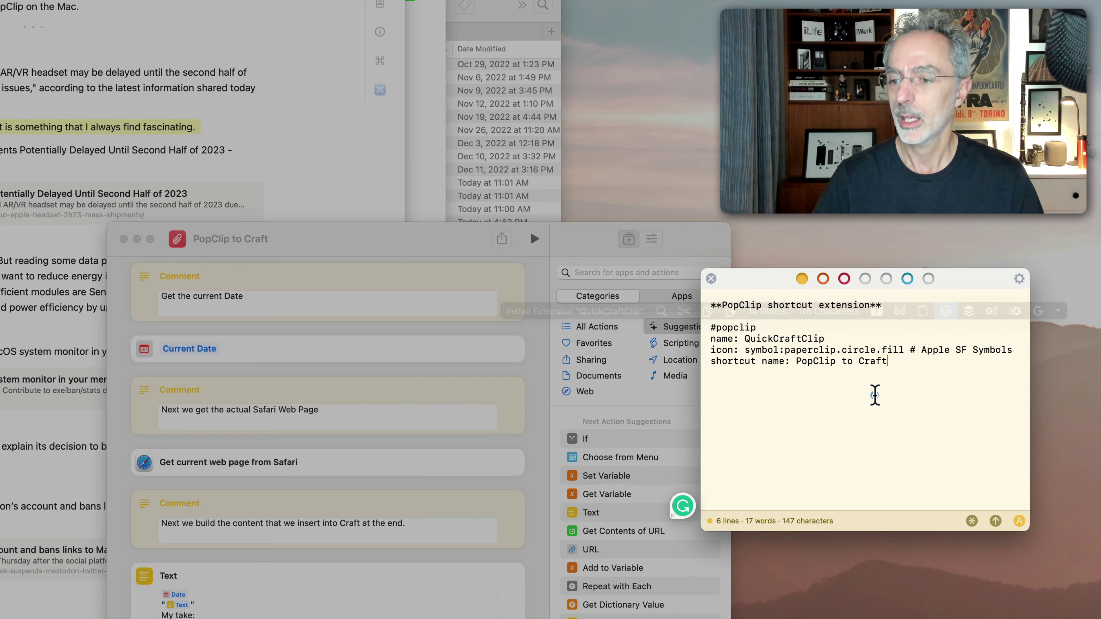
double_click(875, 362)
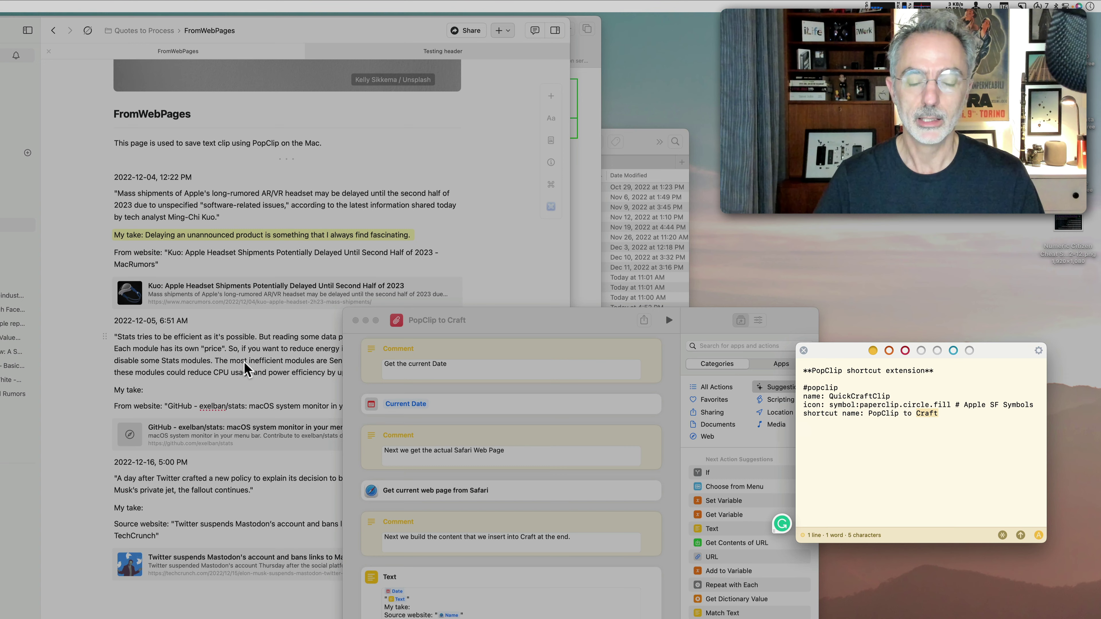
Select the TechCrunch article's first paragraph in Safari to show QuickCraftClip, then return to the Tot note.
click(209, 359)
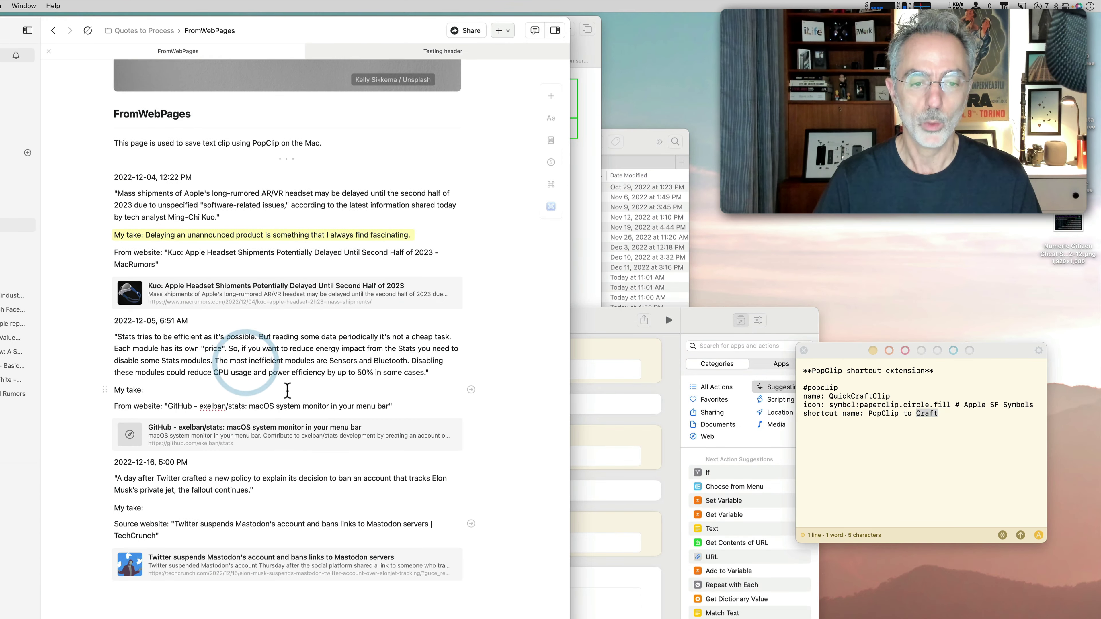
key(super+Tab)
click(503, 364)
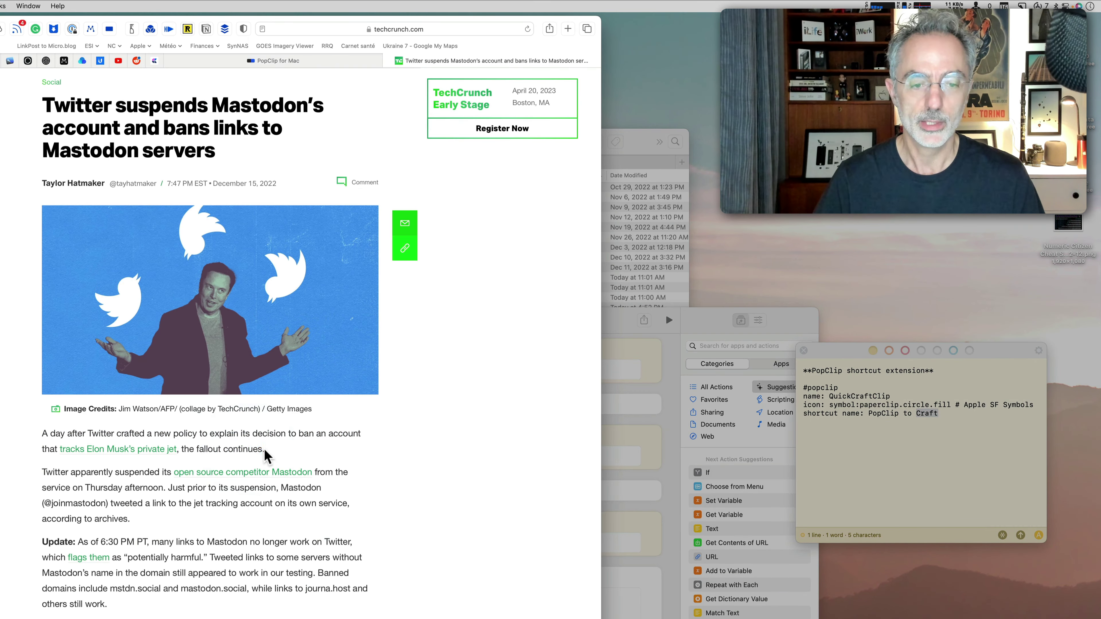
triple_click(247, 447)
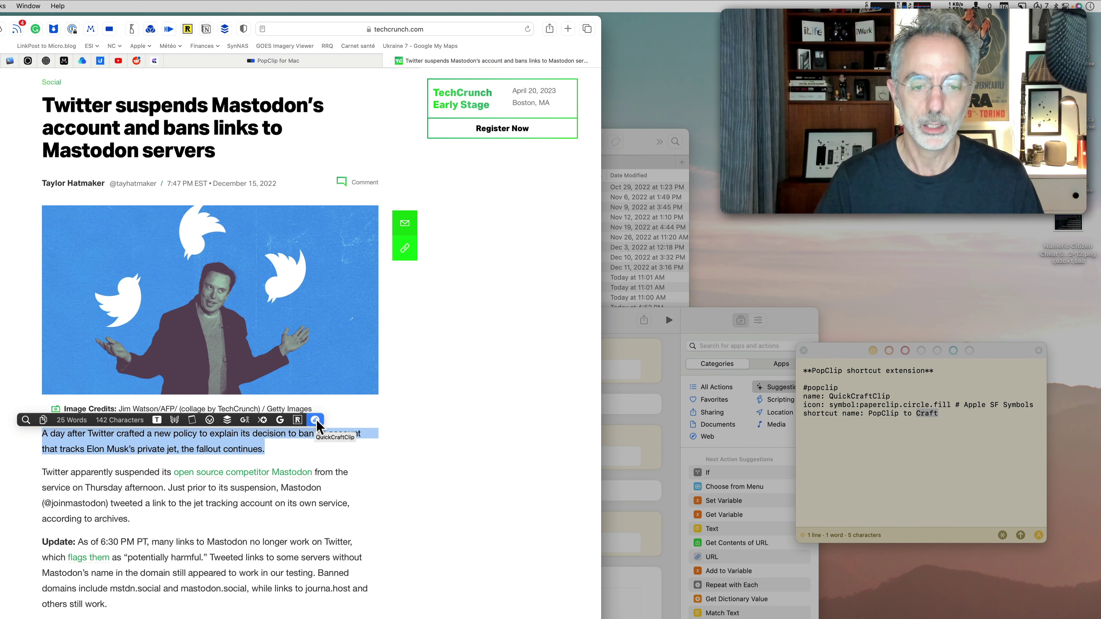
click(283, 445)
click(902, 465)
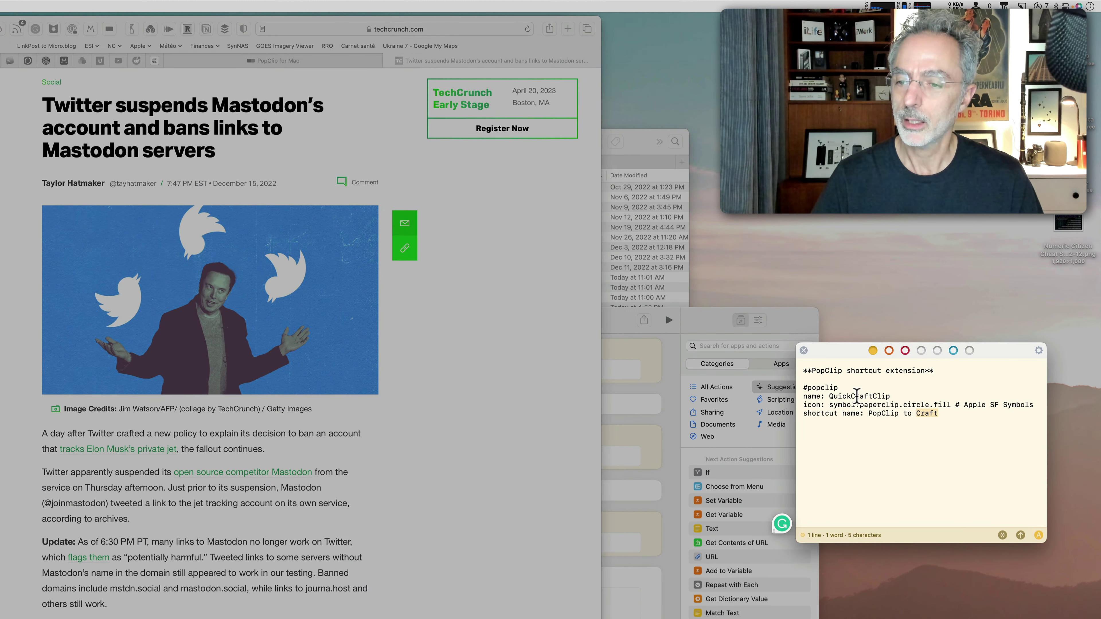
double_click(857, 396)
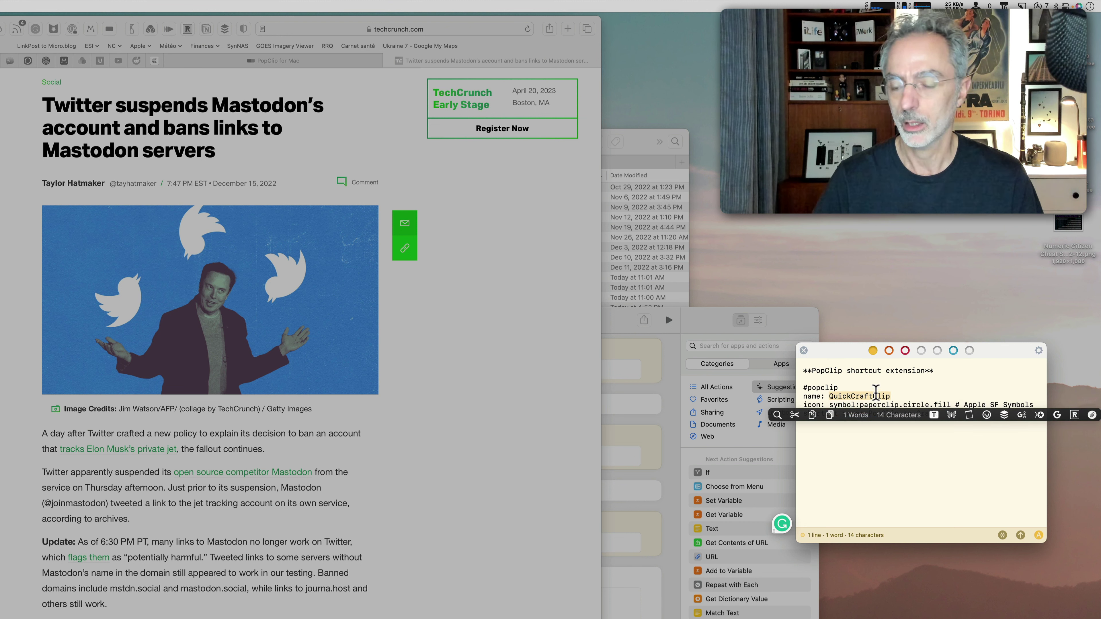
click(874, 492)
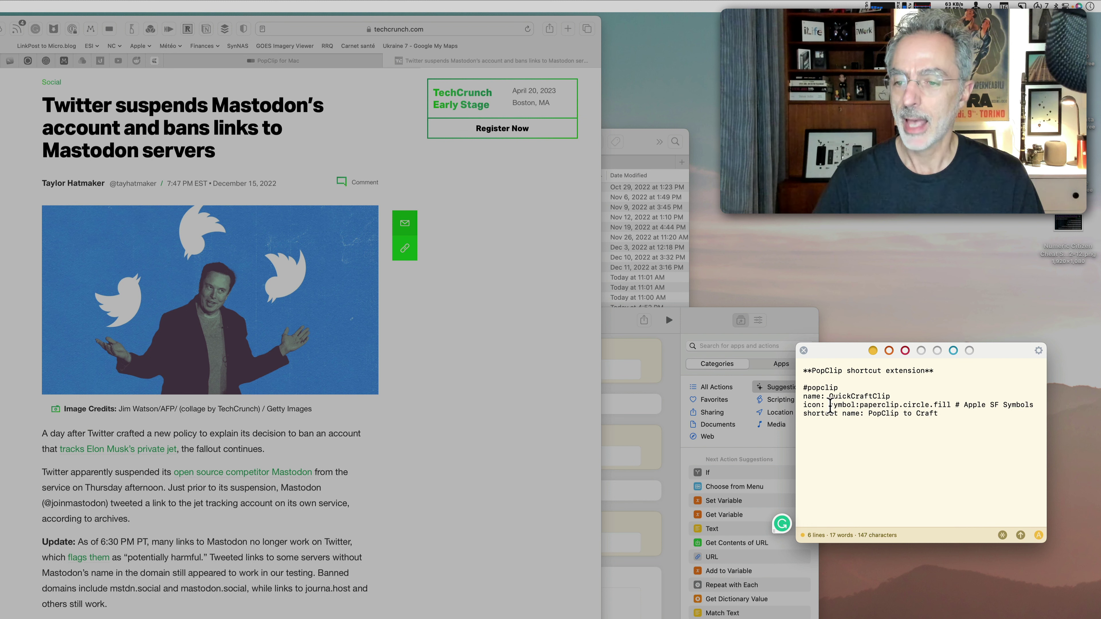
drag(829, 405, 952, 407)
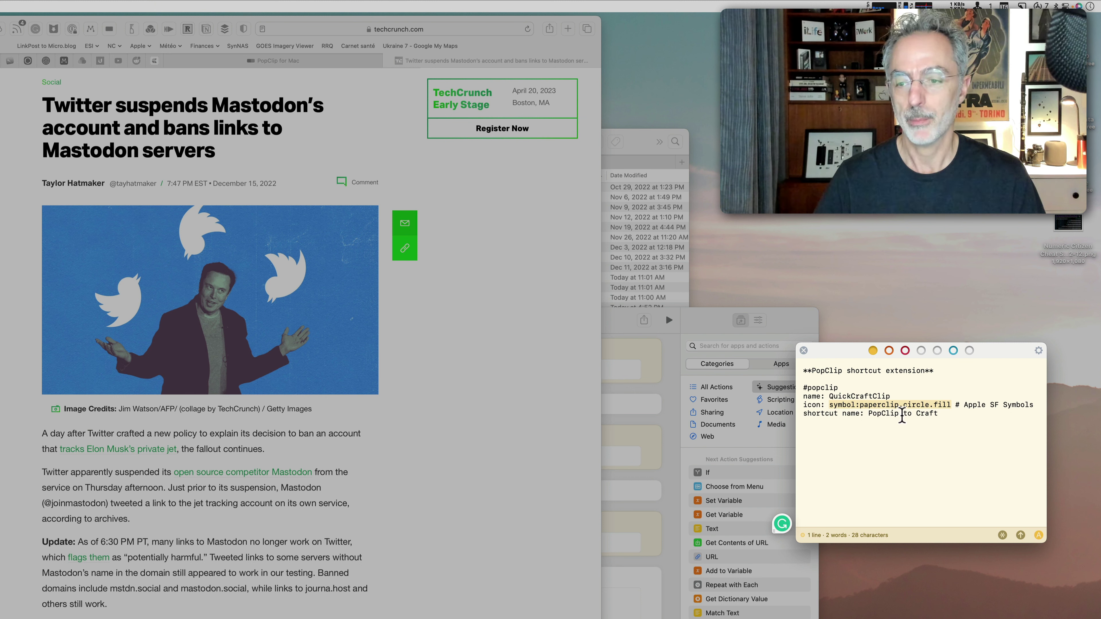
click(941, 414)
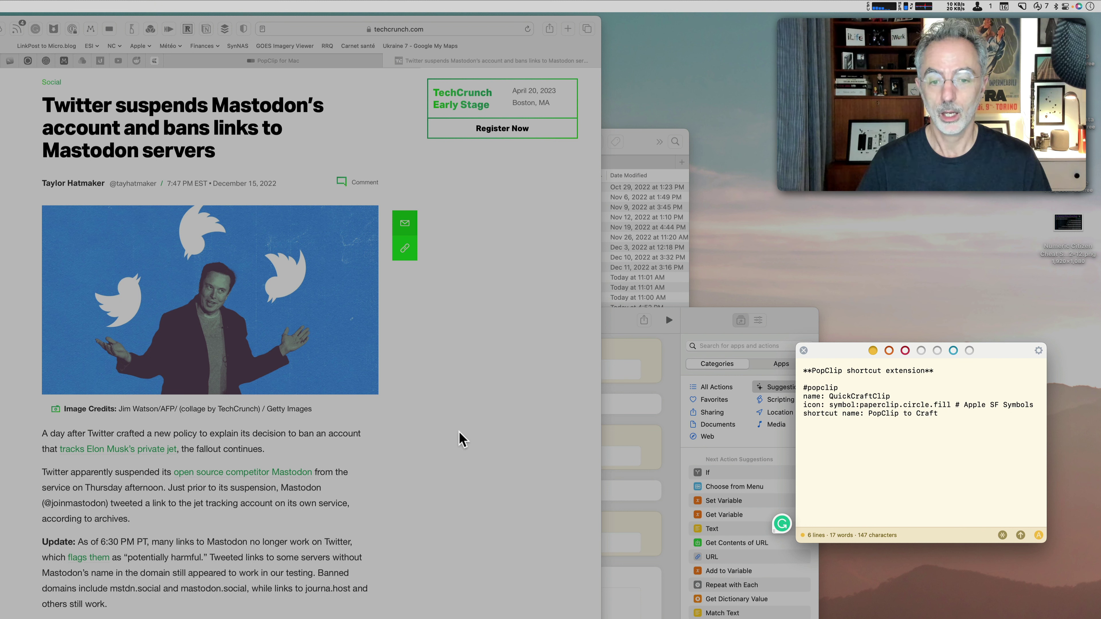
Reorder PopClip's actions so QuickCraftClip sits directly after Dictionary, ahead of Word Count.
mouse_move(727, 13)
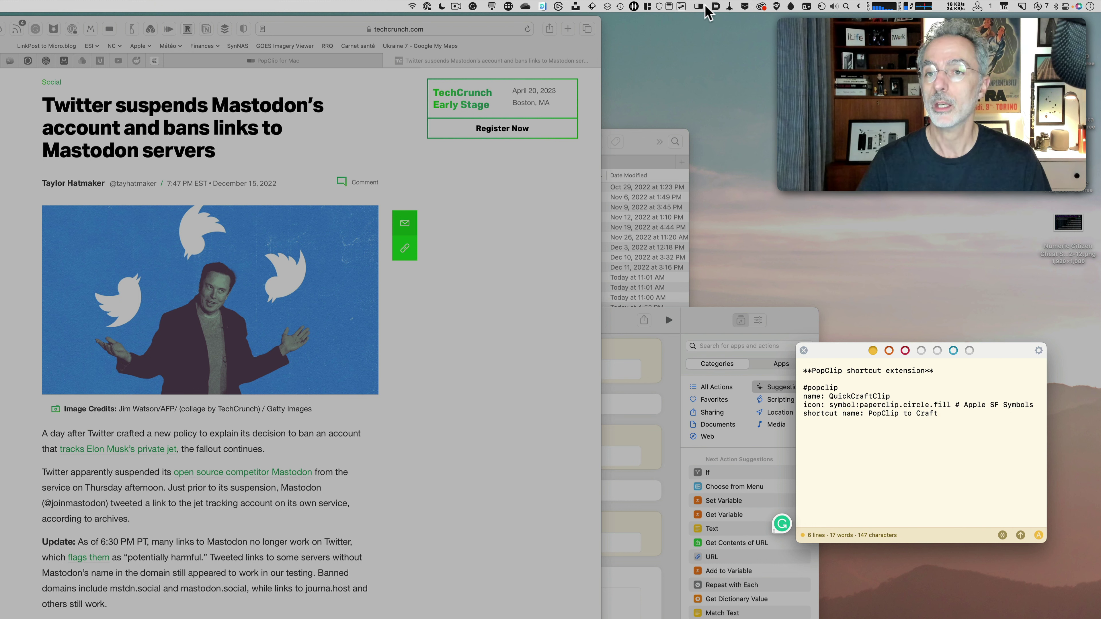
click(693, 6)
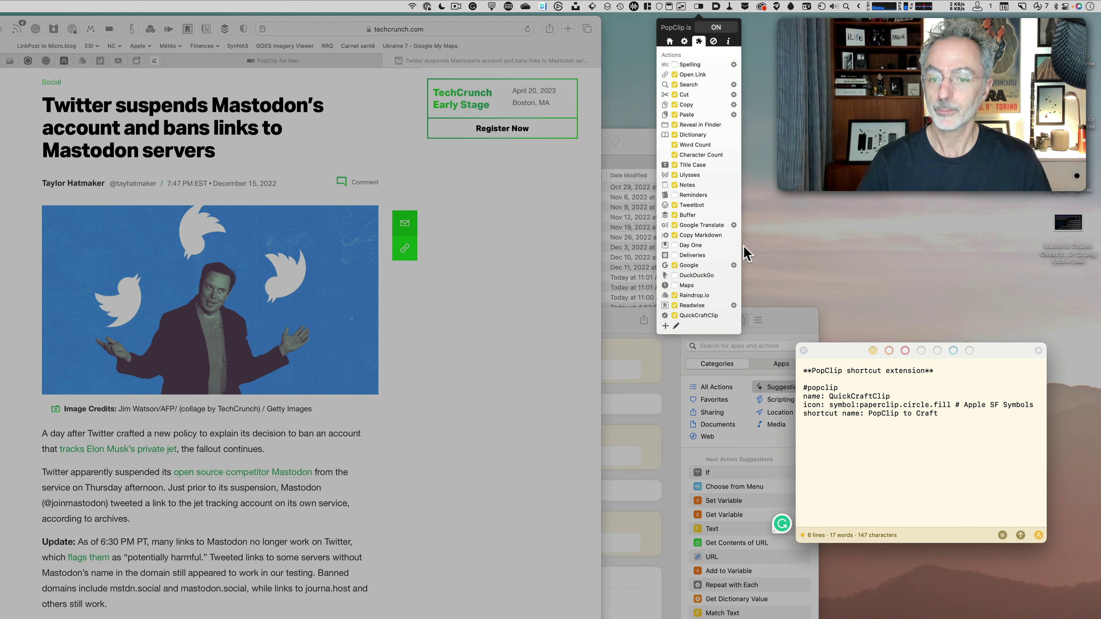
click(676, 326)
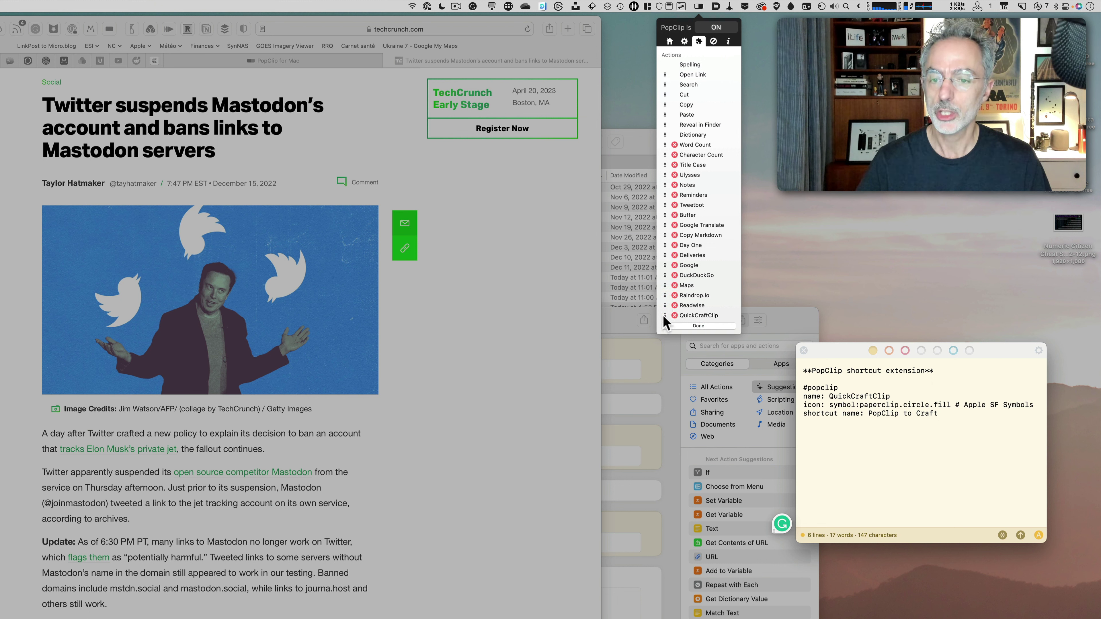
drag(664, 317, 672, 144)
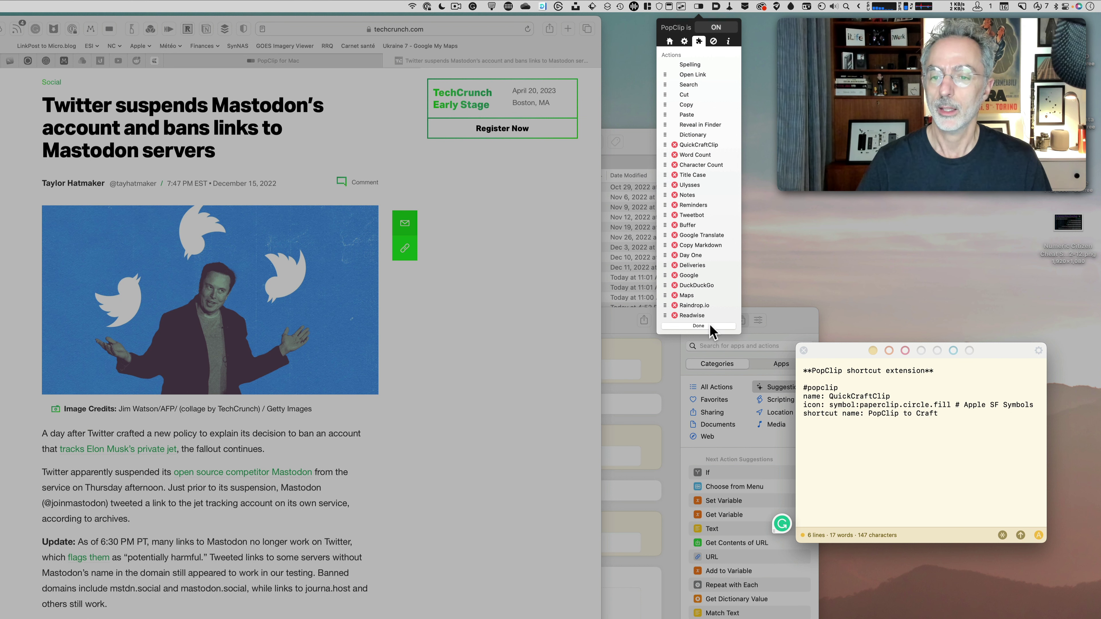
click(699, 326)
click(558, 331)
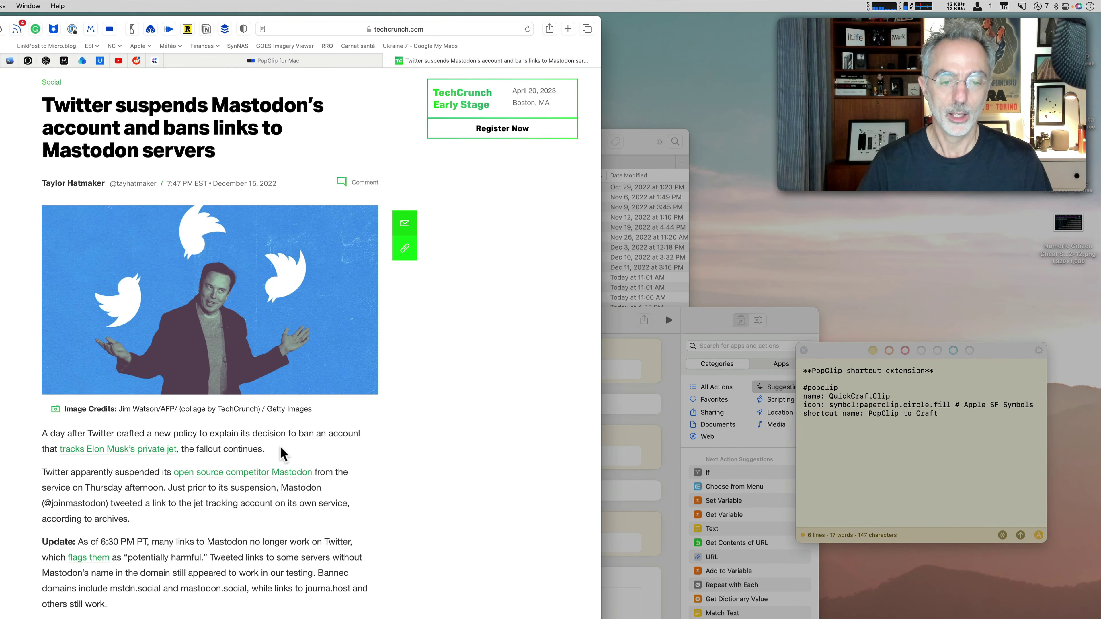
Select the article's first paragraph again to confirm QuickCraftClip's new position, then deselect.
drag(266, 450, 27, 435)
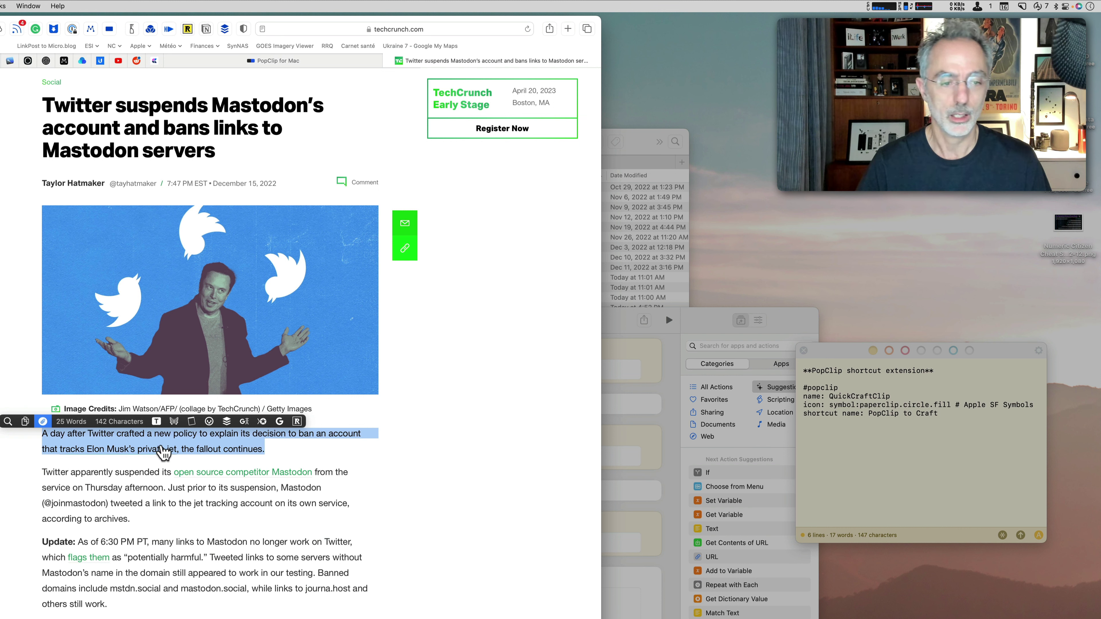
click(295, 459)
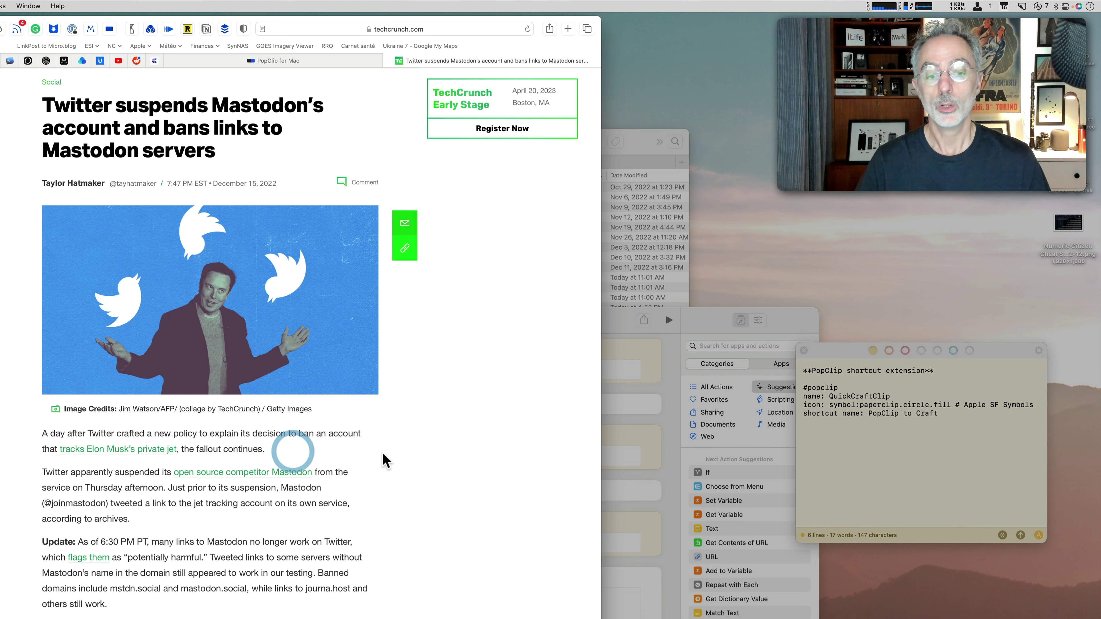